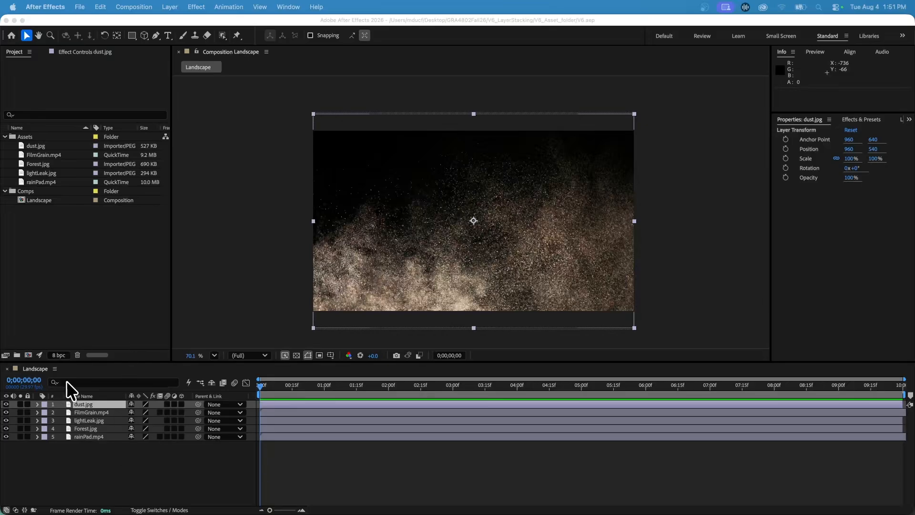
Select the dust.jpg, FilmGrain.mp4, lightLeak.jpg and rainPad.mp4 layers individually to examine the composition's stacking order
{"action": "left_click", "coordinate": [85, 414]}
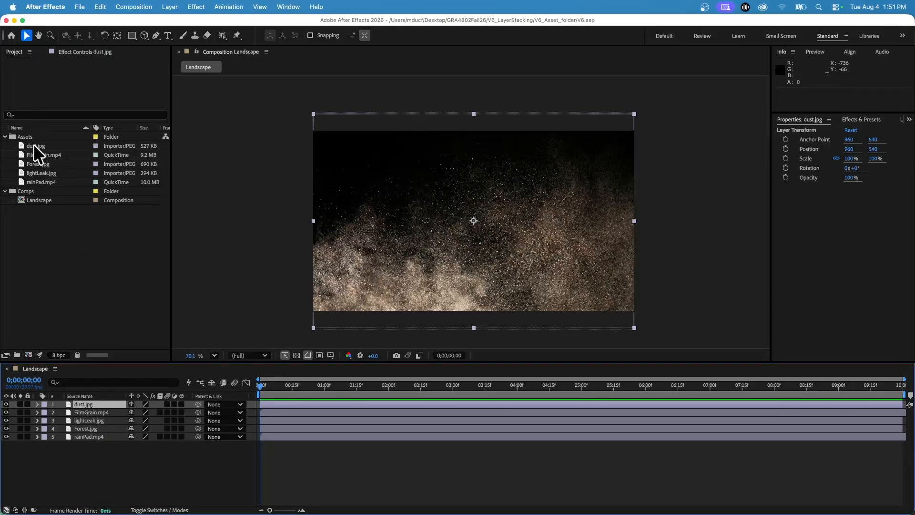
{"action": "left_click", "coordinate": [75, 413]}
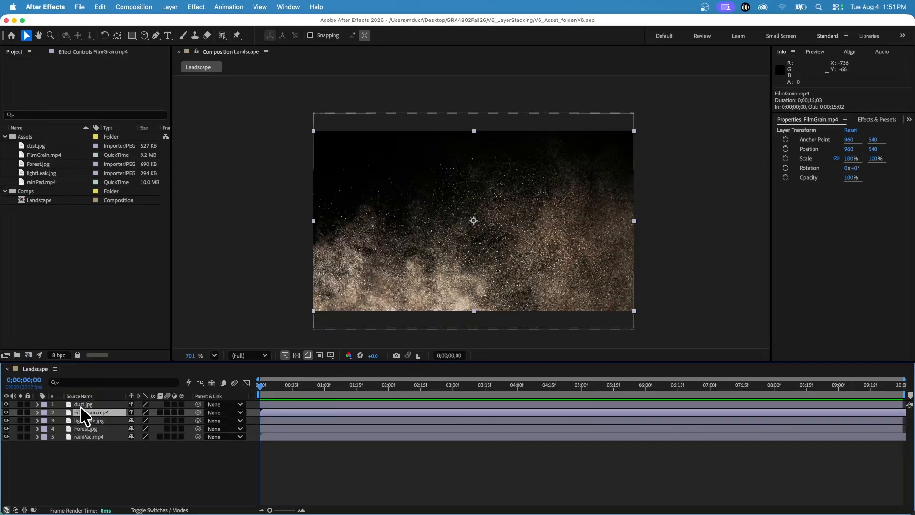
{"action": "left_click", "coordinate": [79, 402]}
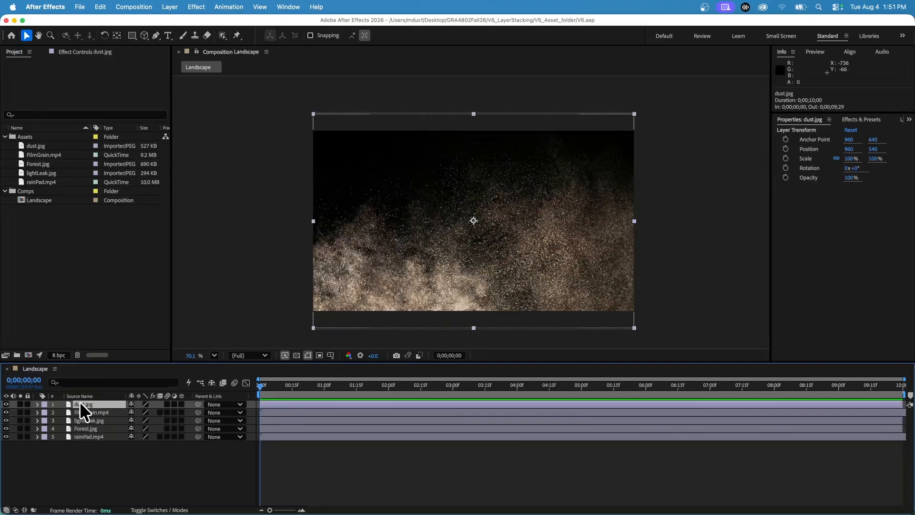
{"action": "left_click", "coordinate": [82, 419]}
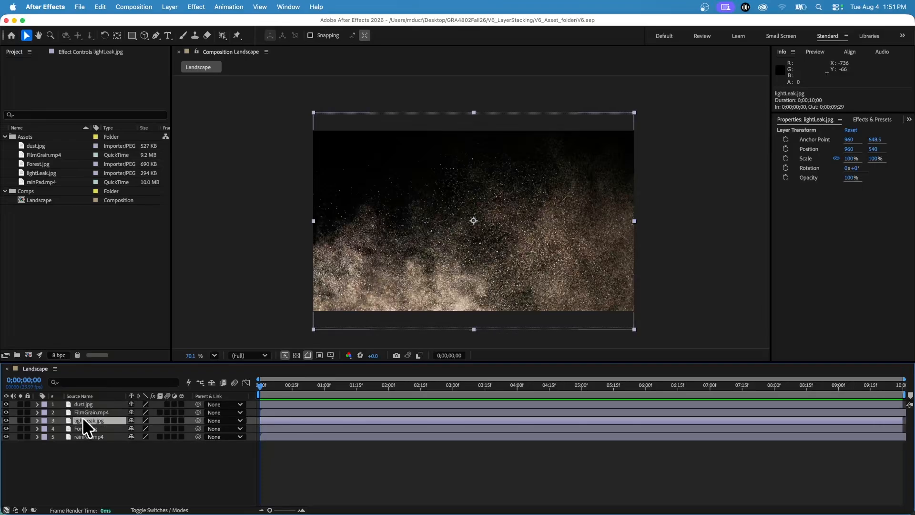
{"action": "left_click", "coordinate": [85, 435]}
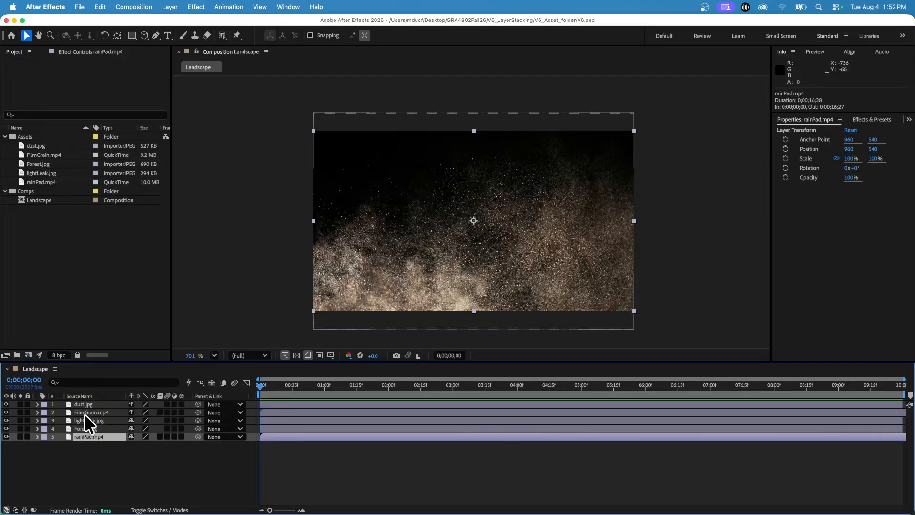
Toggle the visibility of the dust.jpg, FilmGrain.mp4 and lightLeak.jpg layers to examine what lies beneath, leaving all of them visible
{"action": "left_click", "coordinate": [6, 404]}
{"action": "left_click", "coordinate": [5, 404]}
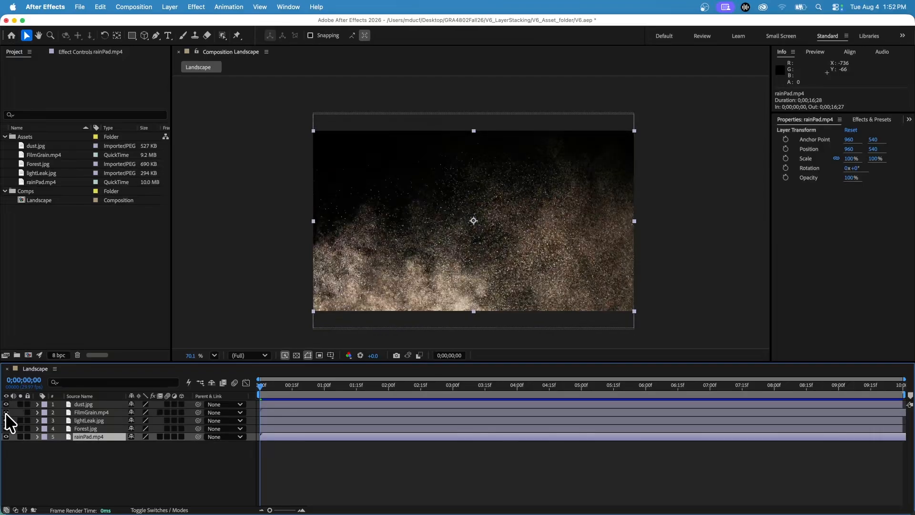
{"action": "left_click", "coordinate": [5, 404]}
{"action": "left_click", "coordinate": [6, 415]}
{"action": "left_click", "coordinate": [6, 413]}
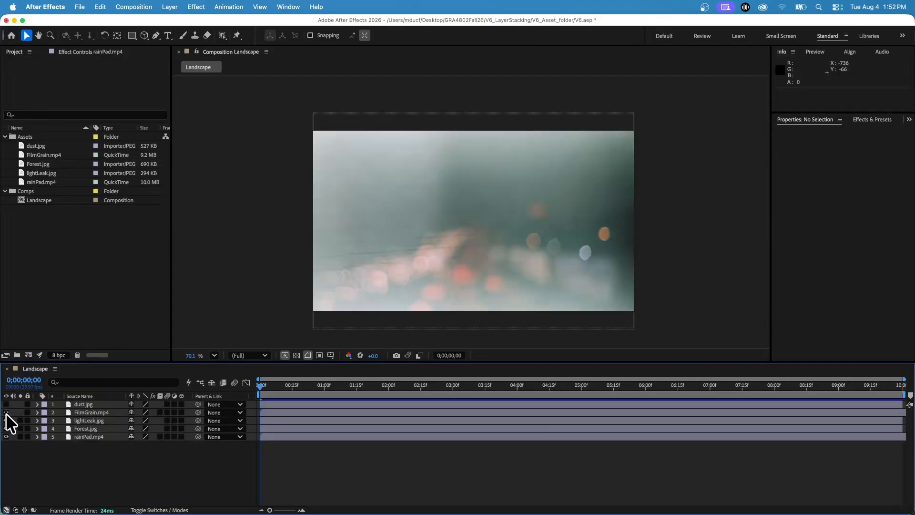
{"action": "left_click", "coordinate": [6, 413]}
{"action": "left_click", "coordinate": [6, 413]}
{"action": "left_click", "coordinate": [5, 420]}
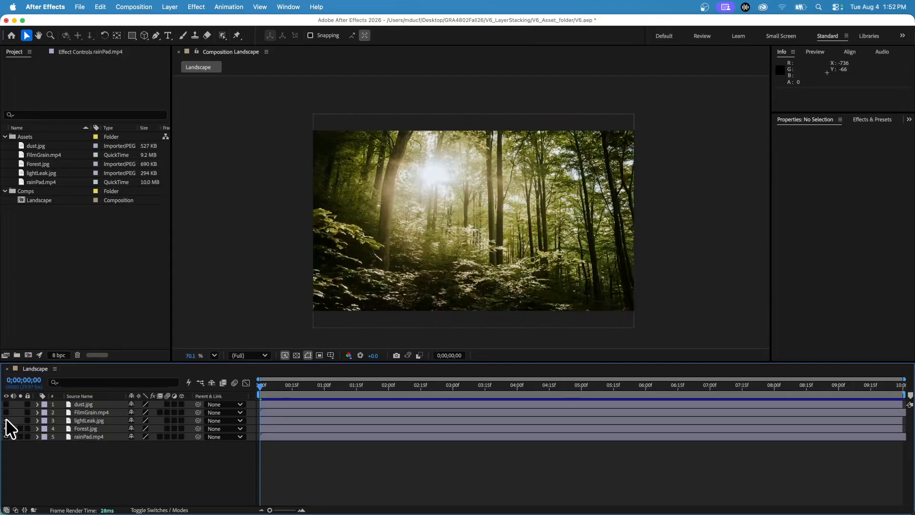
{"action": "left_click", "coordinate": [5, 420]}
{"action": "left_click", "coordinate": [6, 421]}
{"action": "left_click", "coordinate": [5, 420]}
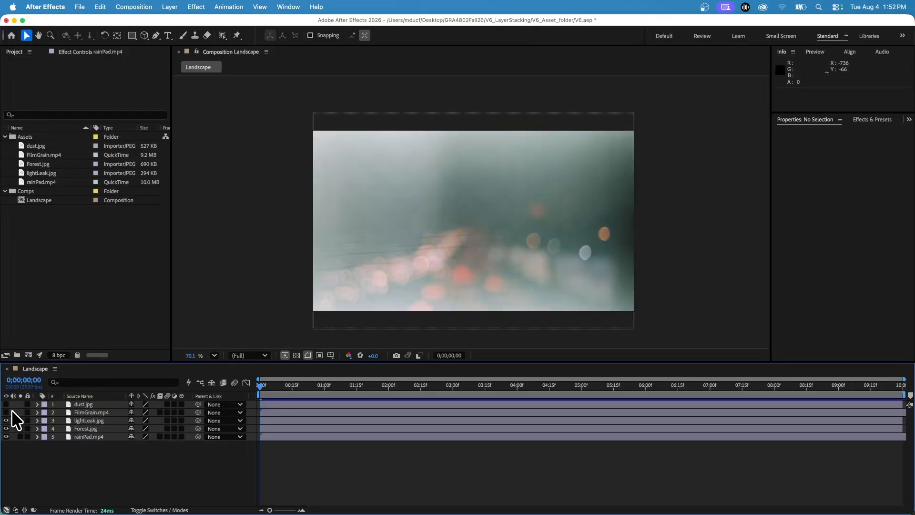
{"action": "left_click_drag", "start_coordinate": [5, 404], "coordinate": [6, 412]}
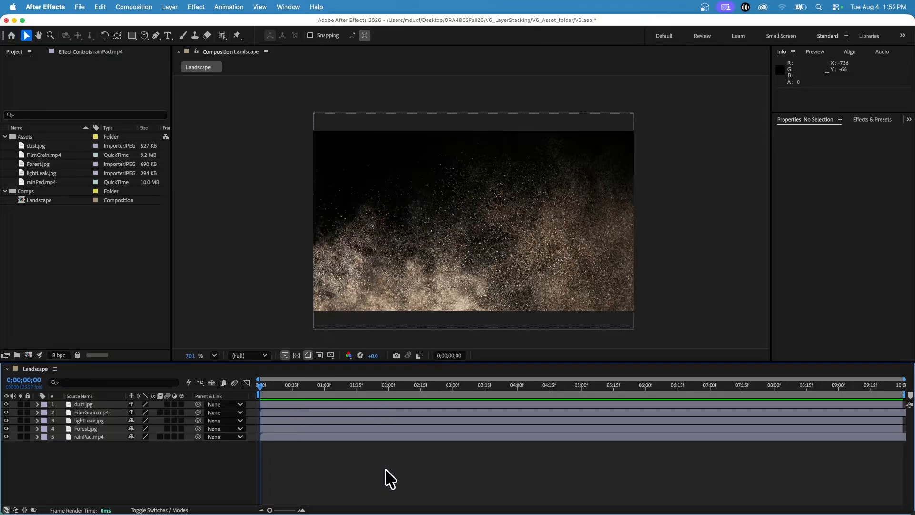
Examine the duration bars of all five layers in the Landscape timeline by selecting them one after another
{"action": "left_click", "coordinate": [390, 404]}
{"action": "left_click", "coordinate": [387, 412]}
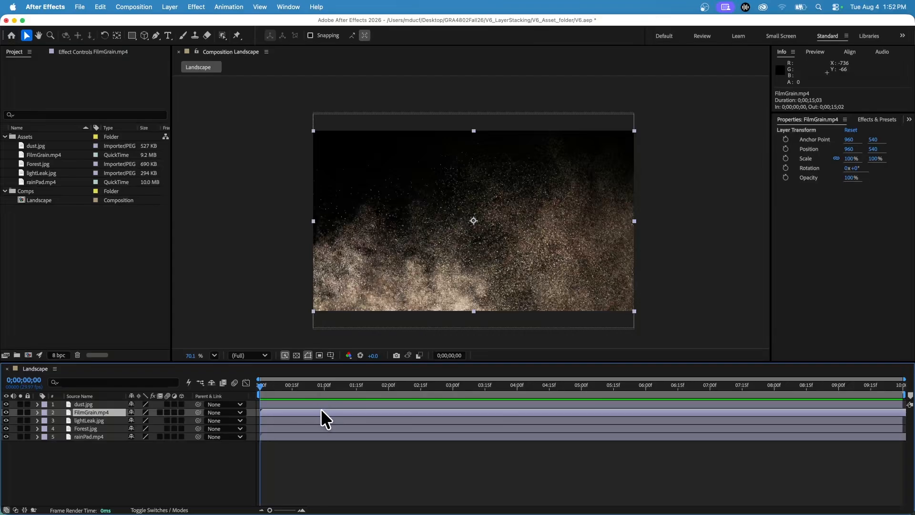
{"action": "left_click", "coordinate": [336, 403]}
{"action": "left_click", "coordinate": [341, 412]}
{"action": "left_click", "coordinate": [342, 417]}
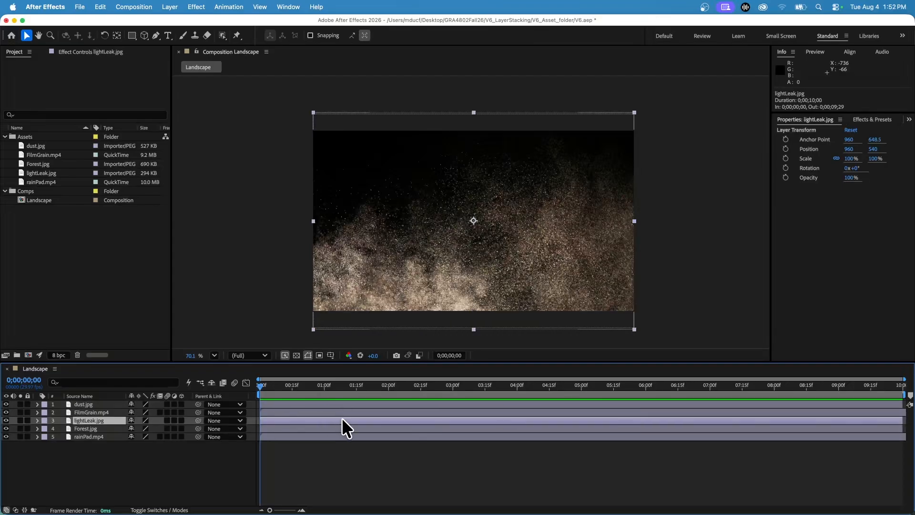
{"action": "left_click", "coordinate": [344, 427]}
{"action": "left_click", "coordinate": [345, 437]}
{"action": "left_click", "coordinate": [346, 427]}
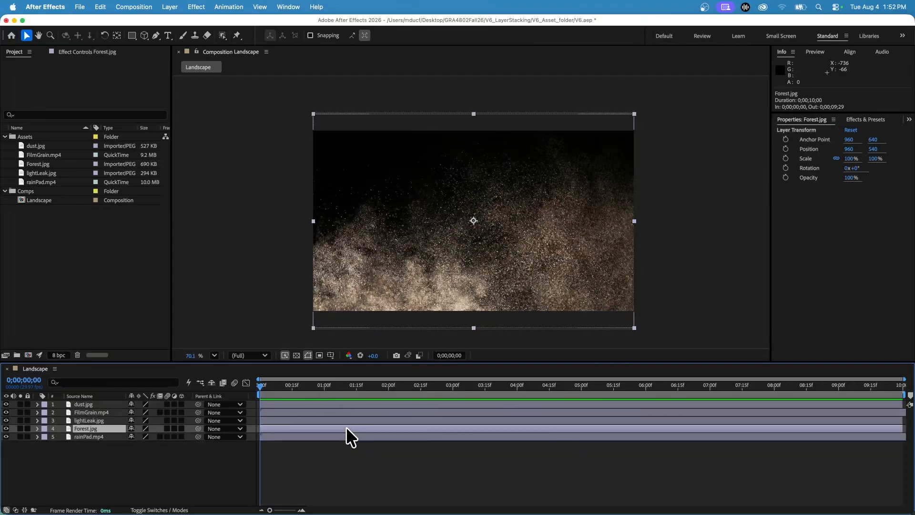
{"action": "left_click", "coordinate": [345, 413]}
{"action": "left_click", "coordinate": [341, 404]}
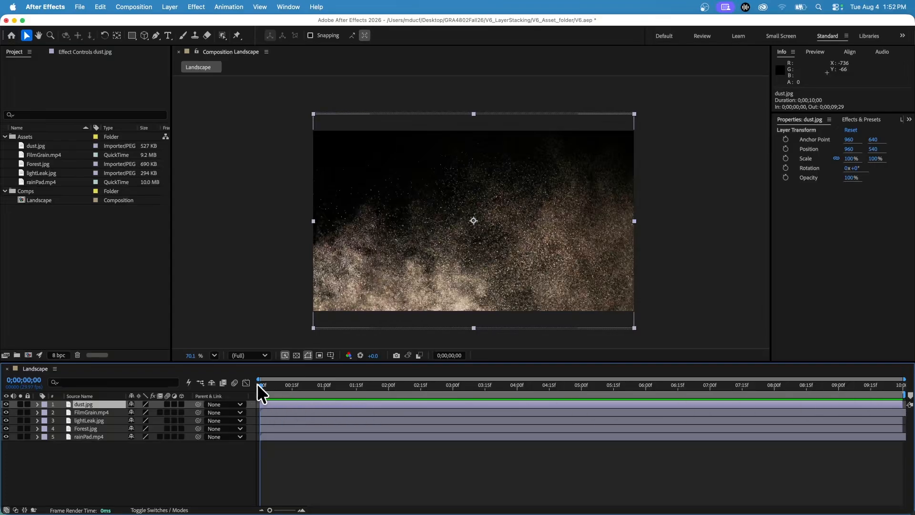
Trim the dust.jpg layer to end at 0;00;01;12 and scrub past its end to 0;00;01;26
{"action": "mouse_move", "coordinate": [258, 384]}
{"action": "left_mouse_down"}
{"action": "mouse_move", "coordinate": [292, 394]}
{"action": "mouse_move", "coordinate": [747, 414]}
{"action": "mouse_move", "coordinate": [900, 410]}
{"action": "mouse_move", "coordinate": [248, 392]}
{"action": "left_mouse_up"}
{"action": "left_click_drag", "start_coordinate": [903, 404], "coordinate": [351, 406]}
{"action": "left_click", "coordinate": [268, 387]}
{"action": "left_click_drag", "start_coordinate": [267, 387], "coordinate": [379, 387]}
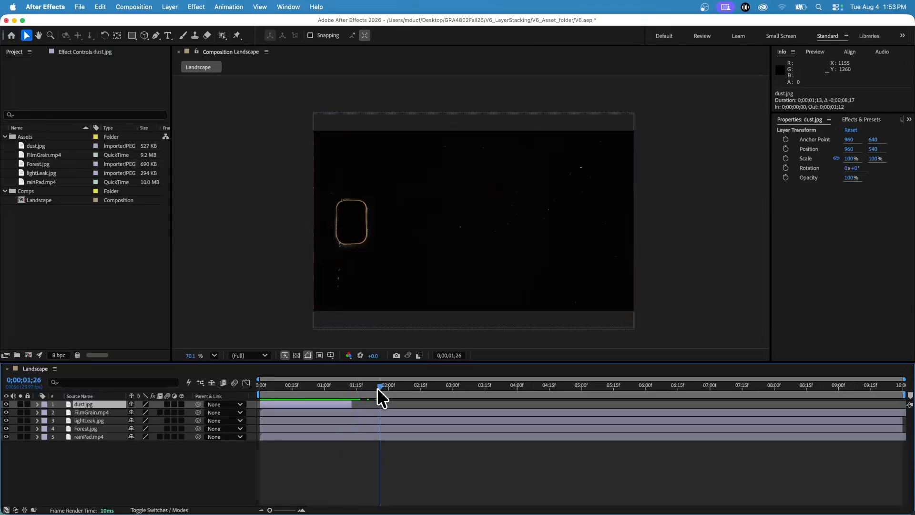
Shift the trimmed dust.jpg layer to start at 0;00;03;17, check the frame at 0;00;04;09, and undo the layer timing changes
{"action": "left_click_drag", "start_coordinate": [314, 405], "coordinate": [542, 412]}
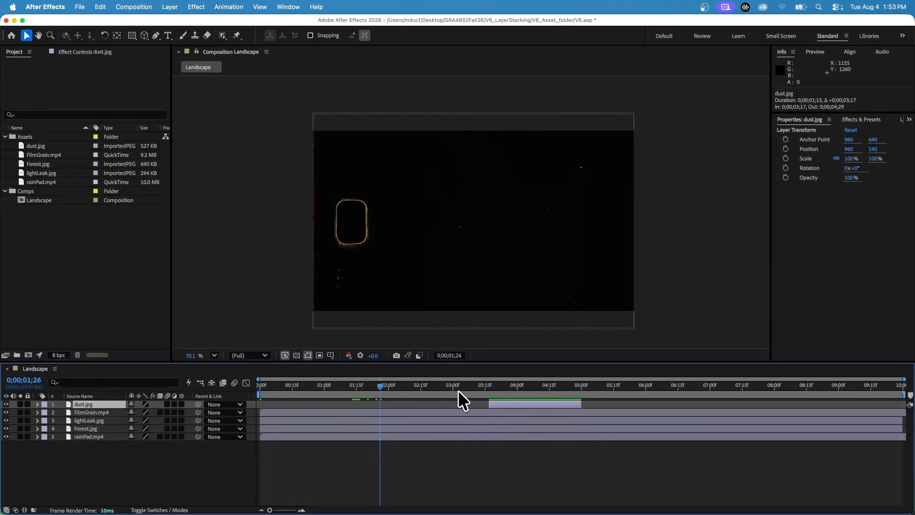
{"action": "mouse_move", "coordinate": [458, 390]}
{"action": "left_mouse_down"}
{"action": "mouse_move", "coordinate": [519, 388]}
{"action": "mouse_move", "coordinate": [469, 389]}
{"action": "left_mouse_up"}
{"action": "left_click", "coordinate": [536, 390]}
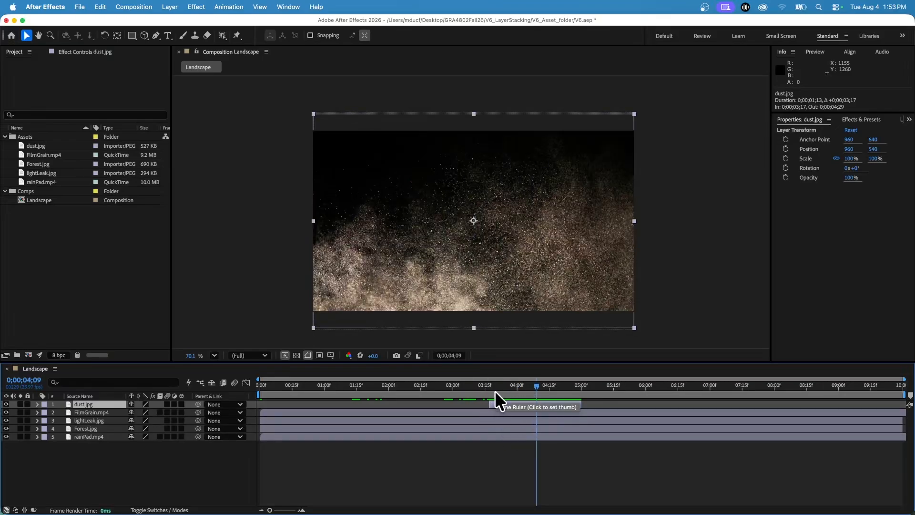
{"action": "key", "text": "super+z"}
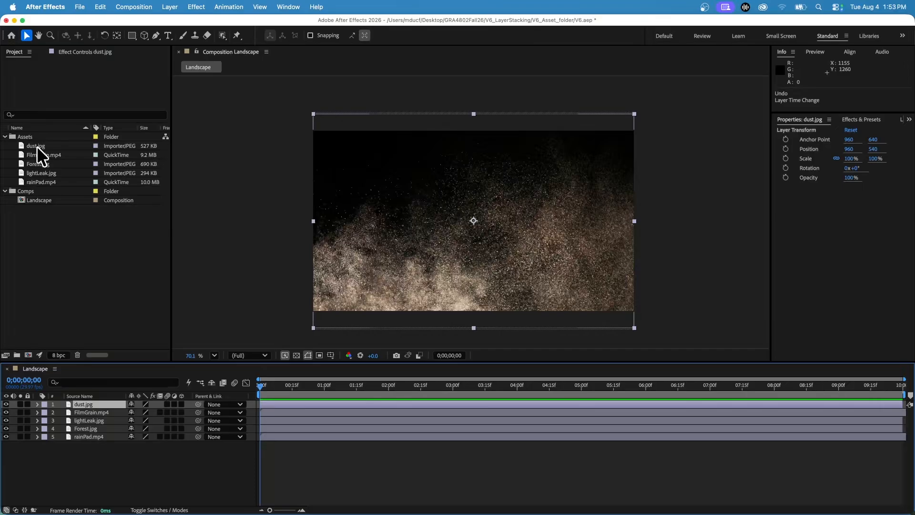
Add two more dust.jpg layers below rainPad.mp4 in the Landscape composition and select the identically named layers to compare them
{"action": "left_click_drag", "start_coordinate": [36, 146], "coordinate": [95, 461]}
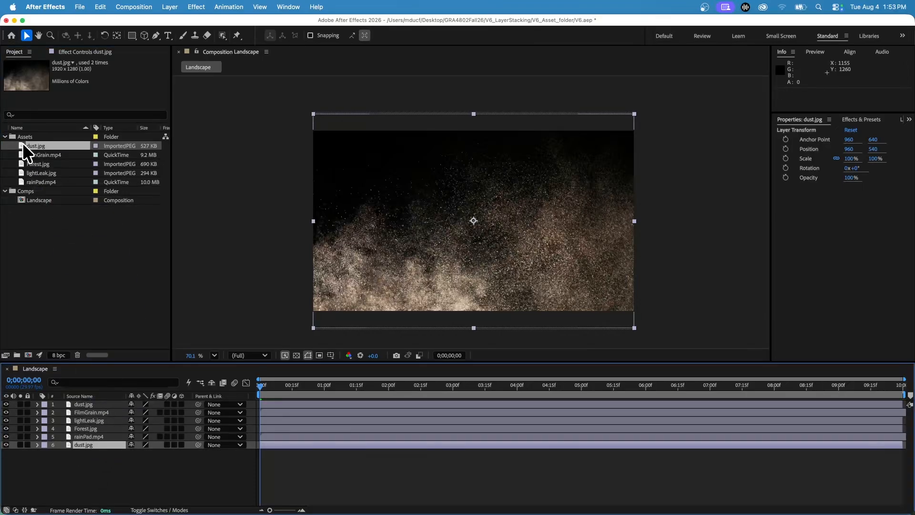
{"action": "left_click_drag", "start_coordinate": [23, 144], "coordinate": [91, 461]}
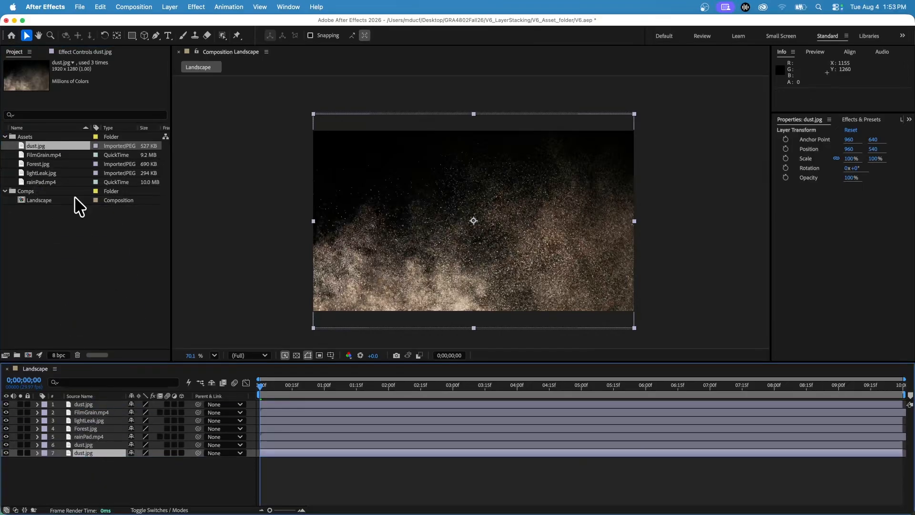
{"action": "left_click", "coordinate": [88, 404]}
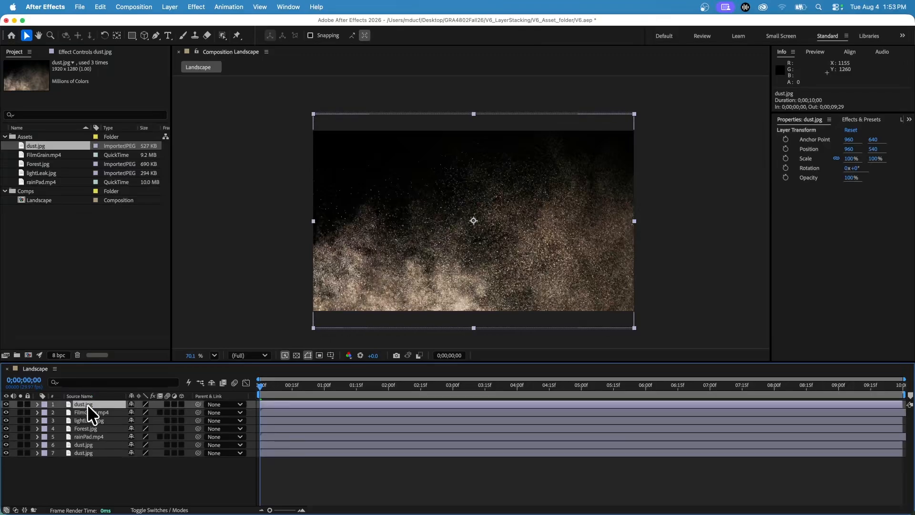
{"action": "left_click", "coordinate": [91, 447]}
{"action": "left_click", "coordinate": [89, 456]}
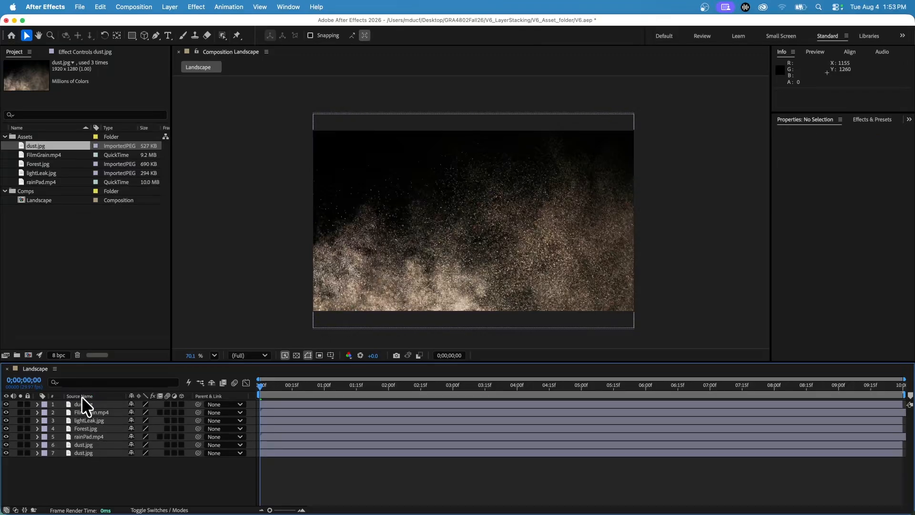
Delete the two extra dust.jpg layers below rainPad.mp4
{"action": "left_click", "coordinate": [91, 450]}
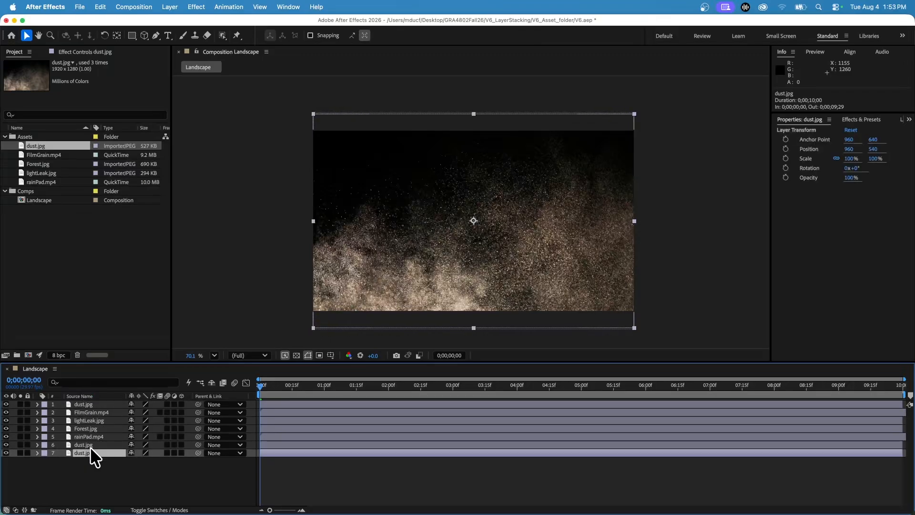
{"action": "key", "text": "Delete"}
{"action": "left_click", "coordinate": [90, 447]}
{"action": "key", "text": "Delete"}
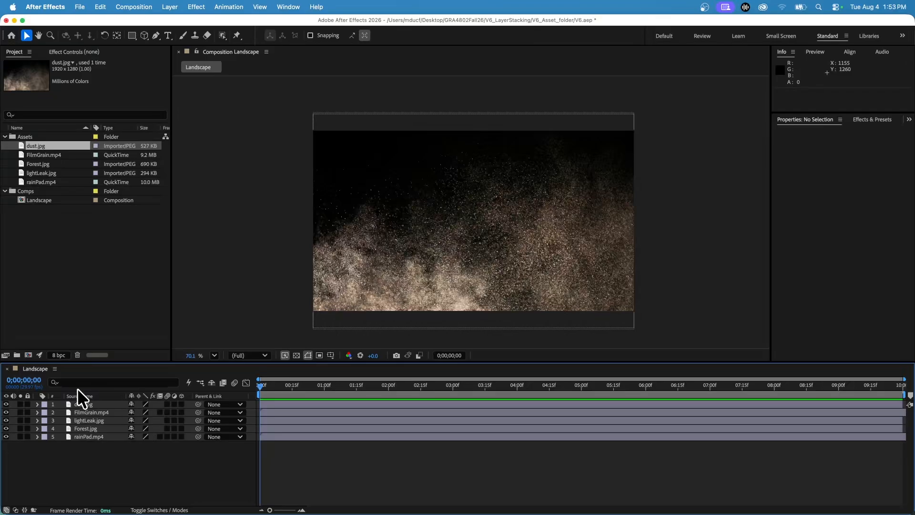
Rename the dust.jpg layer to Dust Image and set its label color to Yellow
{"action": "left_click", "coordinate": [81, 404]}
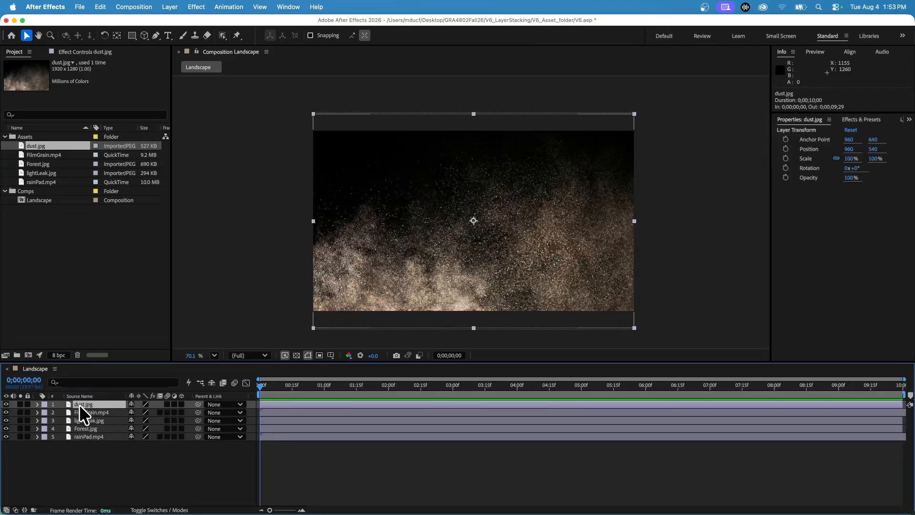
{"action": "key", "text": "Return"}
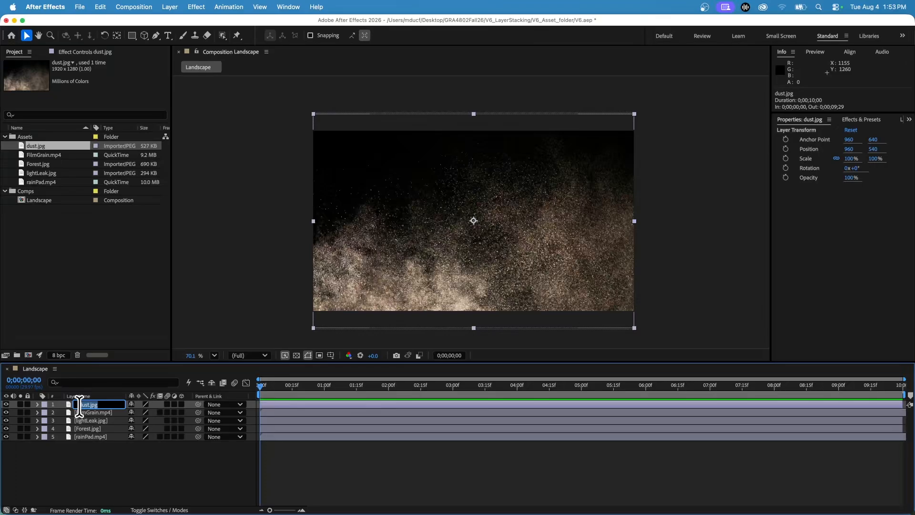
{"action": "type", "text": "Dust Image"}
{"action": "key", "text": "Return"}
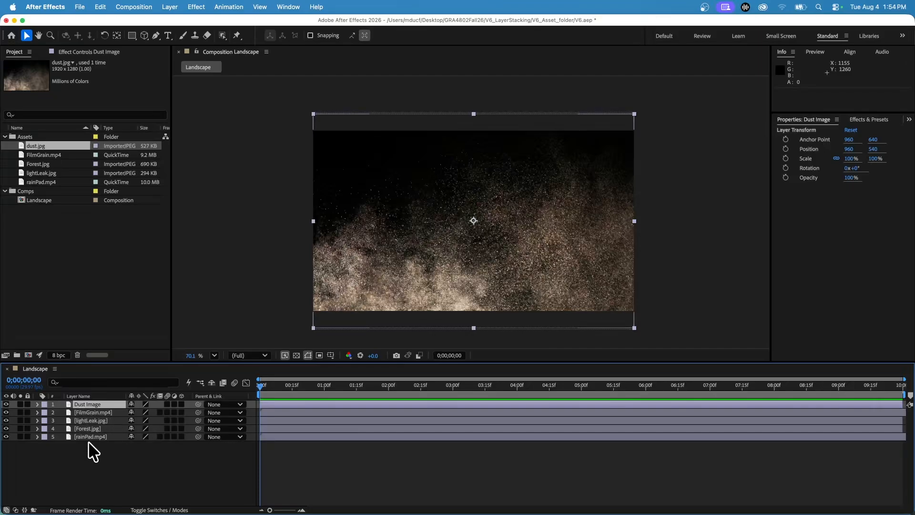
{"action": "left_click", "coordinate": [44, 404]}
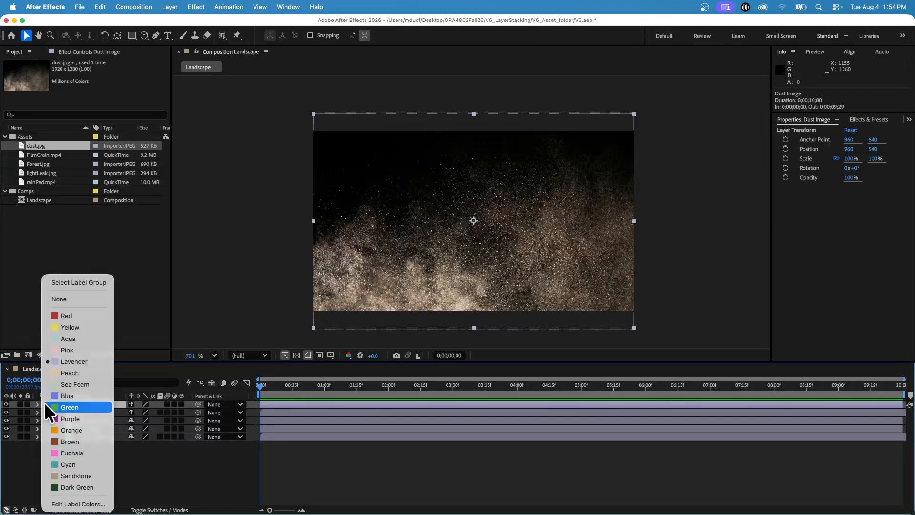
{"action": "left_click", "coordinate": [73, 323]}
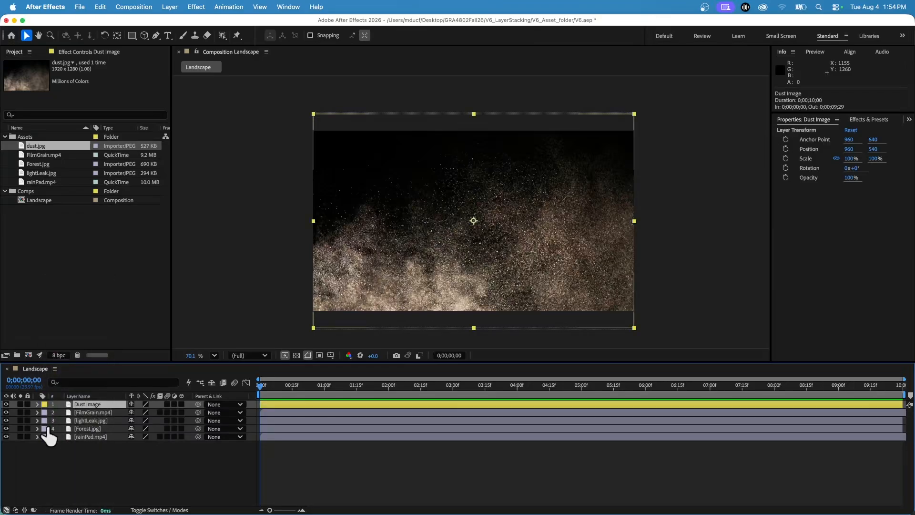
Hide the Dust Image and FilmGrain.mp4 layers and set the visible lightLeak.jpg layer's label color to Yellow
{"action": "left_click", "coordinate": [94, 420]}
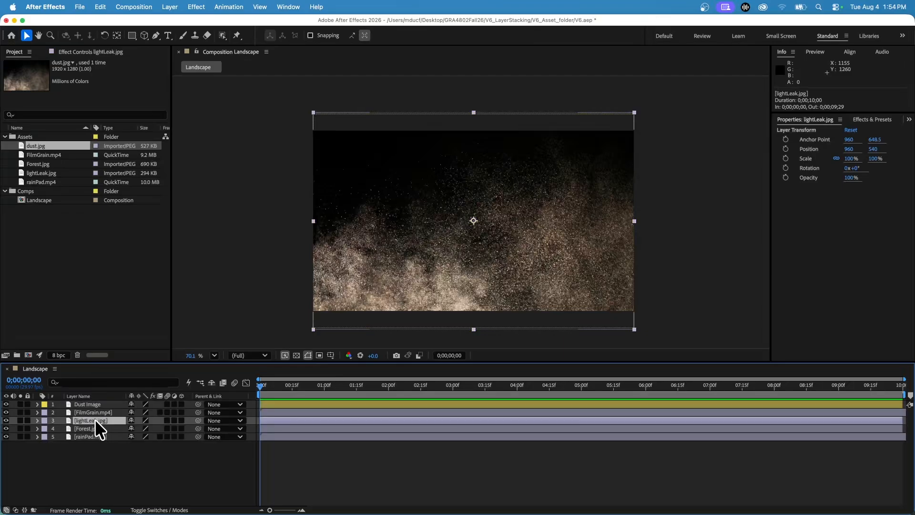
{"action": "left_click_drag", "start_coordinate": [6, 404], "coordinate": [5, 420]}
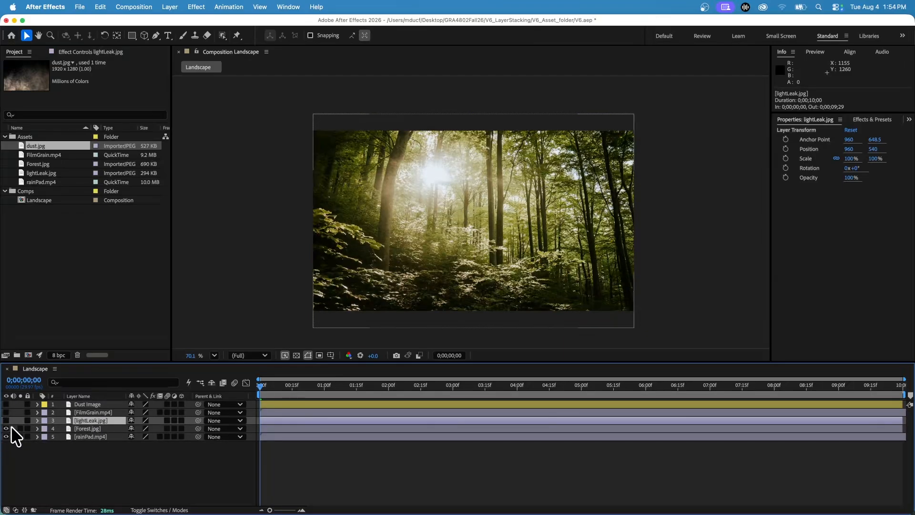
{"action": "left_click", "coordinate": [6, 421]}
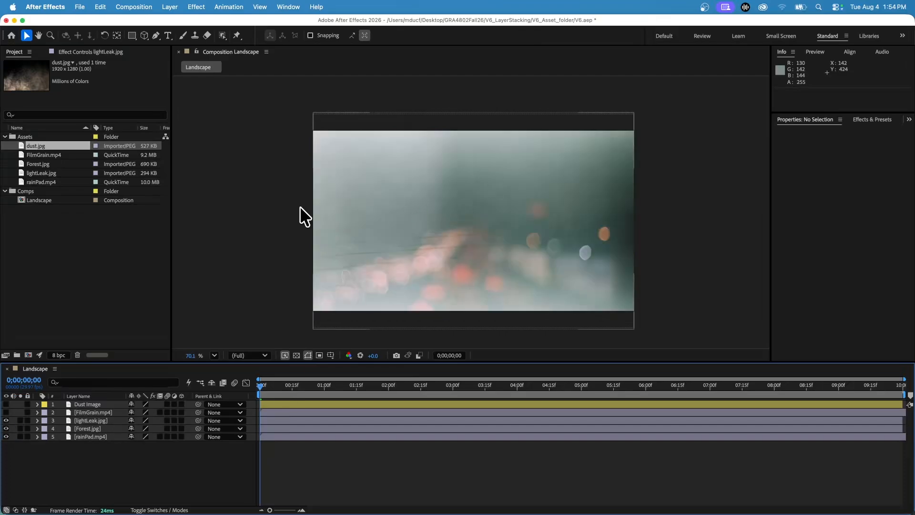
{"action": "left_click", "coordinate": [44, 420]}
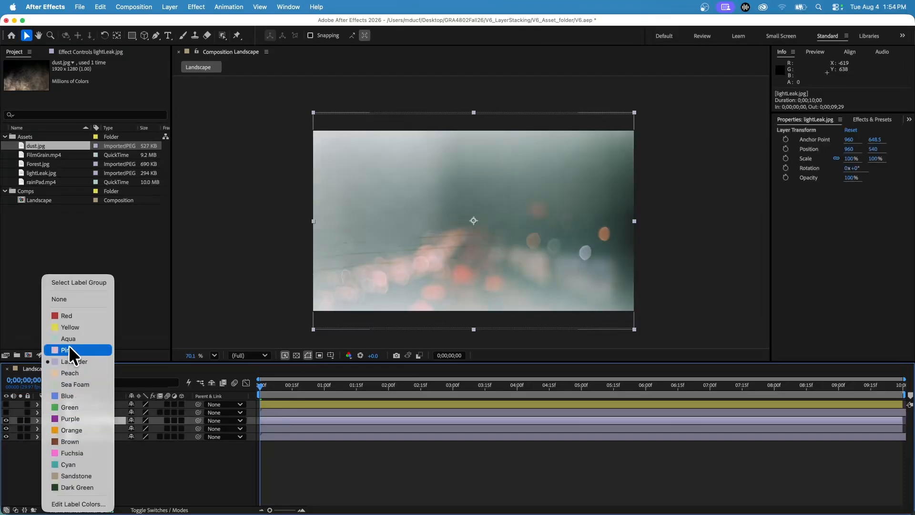
{"action": "left_click", "coordinate": [68, 327]}
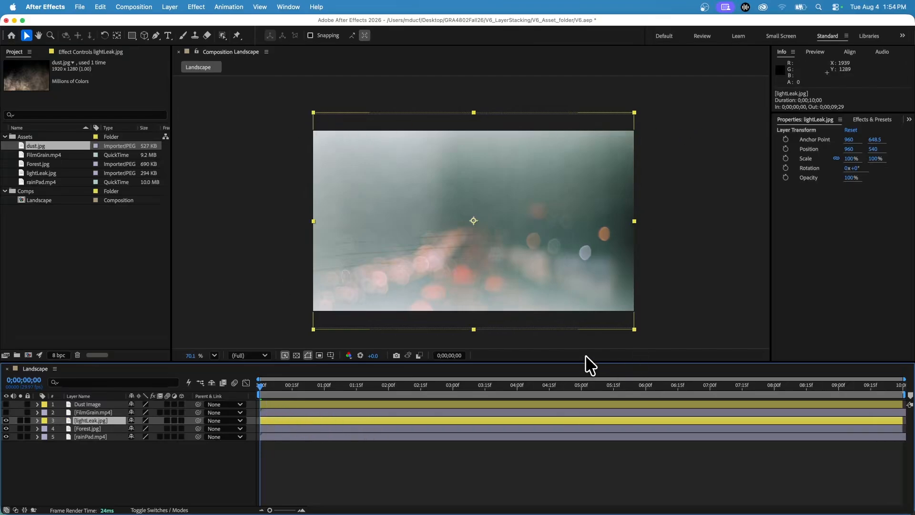
Make the FilmGrain.mp4 layer visible and set its label color to Green
{"action": "left_click", "coordinate": [91, 413]}
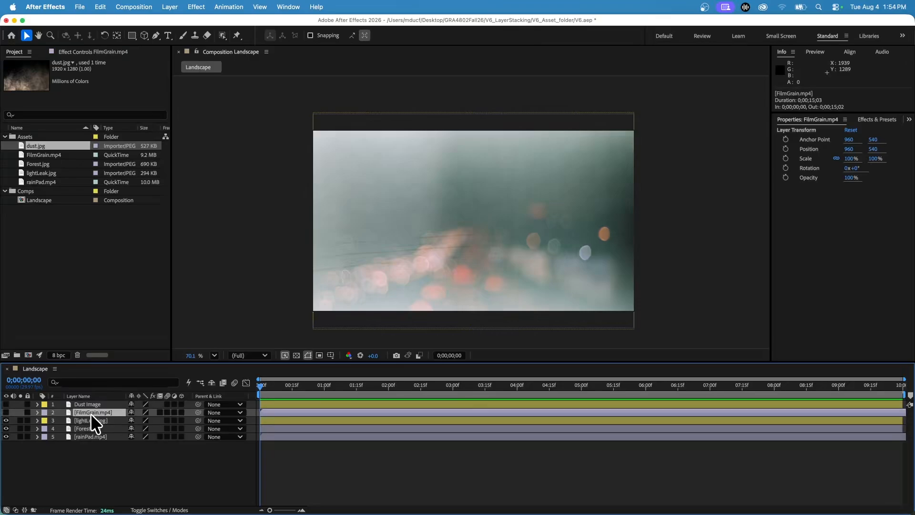
{"action": "left_click", "coordinate": [7, 412]}
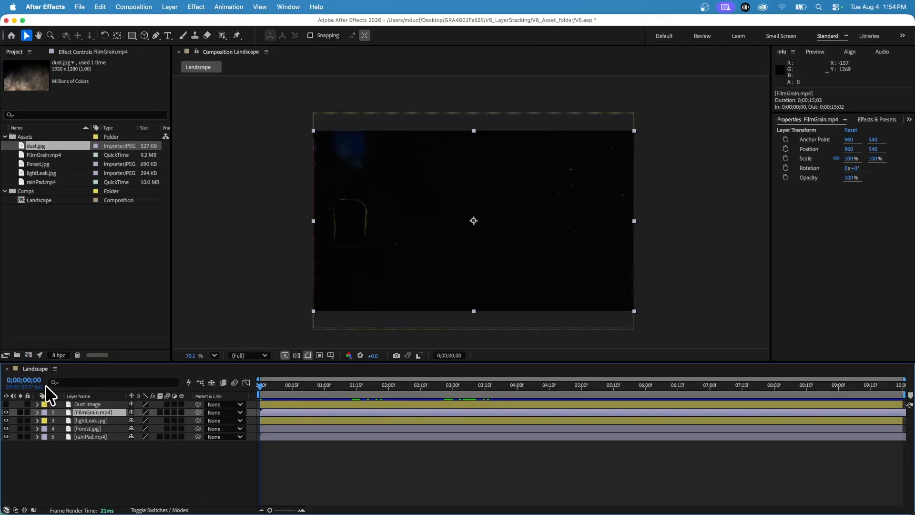
{"action": "left_click", "coordinate": [44, 412]}
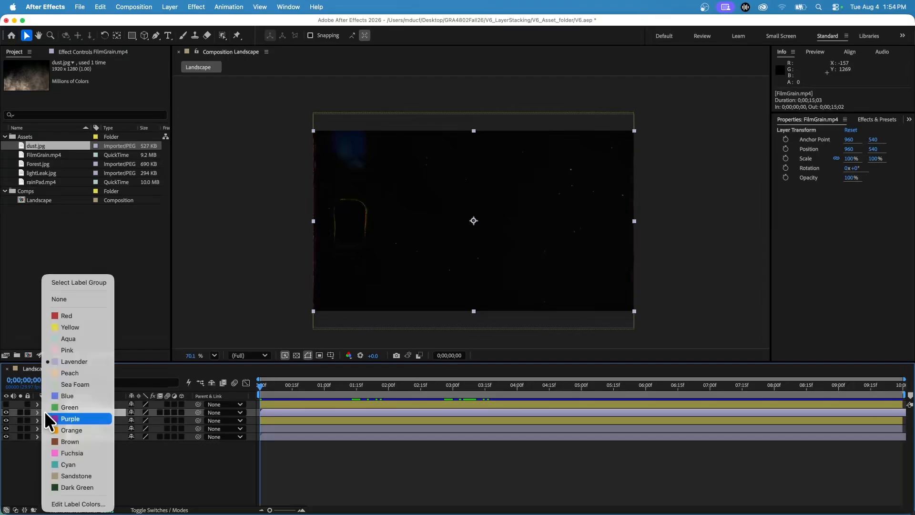
{"action": "left_click", "coordinate": [80, 408]}
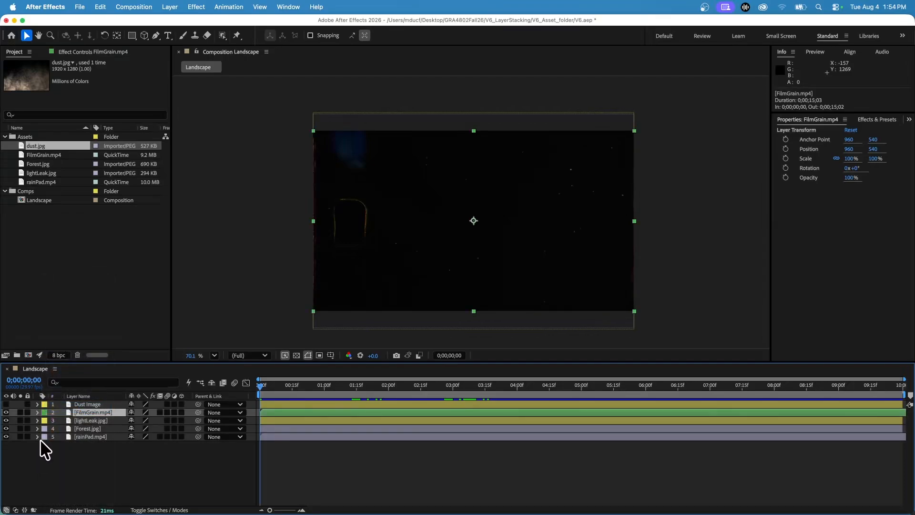
Set the rainPad.mp4 layer's label color to Green and the Forest.jpg layer's label color to Yellow
{"action": "left_click", "coordinate": [45, 437]}
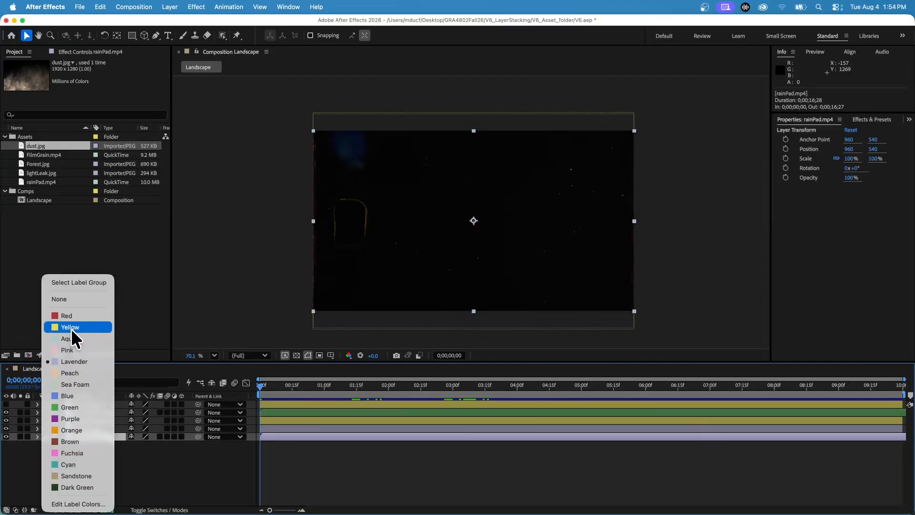
{"action": "left_click", "coordinate": [67, 407]}
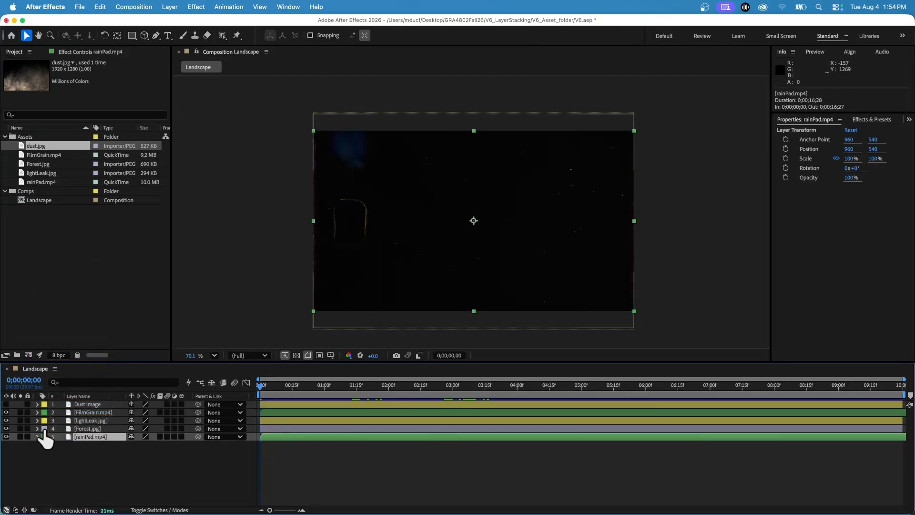
{"action": "left_click", "coordinate": [44, 428]}
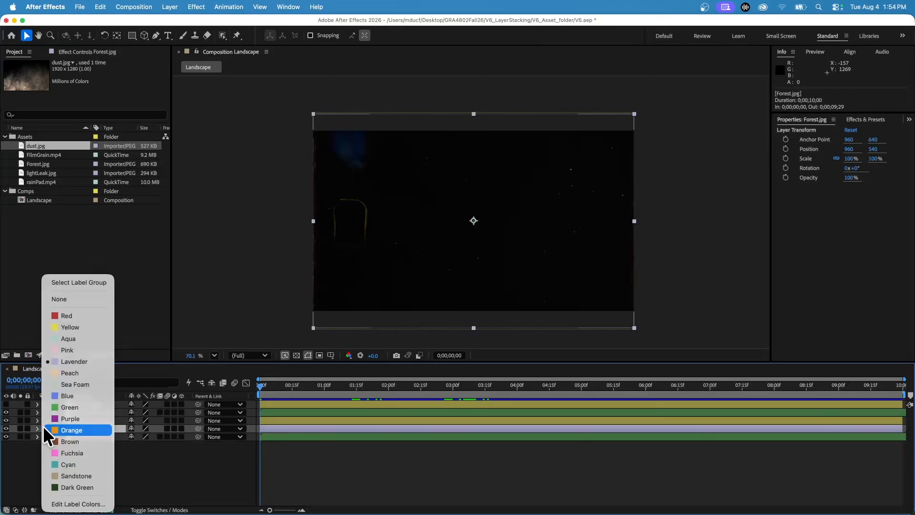
{"action": "left_click", "coordinate": [70, 327]}
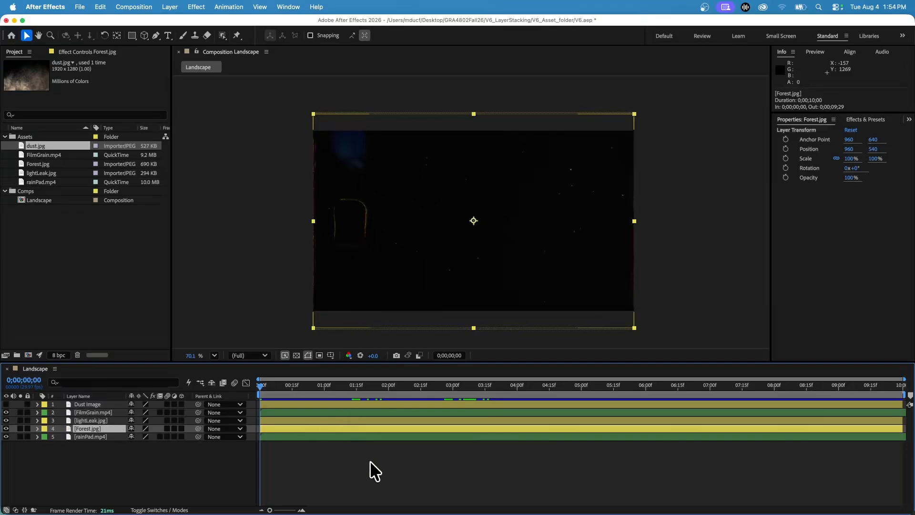
Rename the rainPad.mp4 layer to Drops in the Rain
{"action": "left_click", "coordinate": [83, 437]}
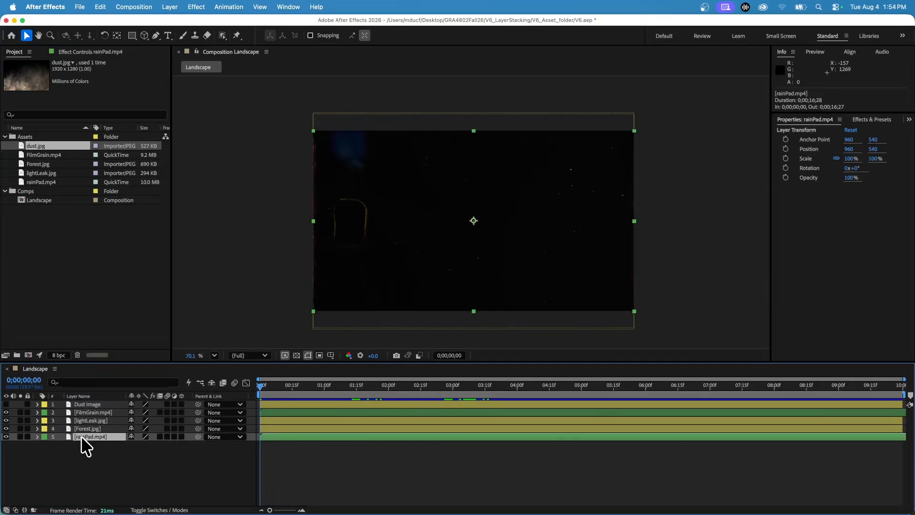
{"action": "key", "text": "Return"}
{"action": "type", "text": "Drop"}
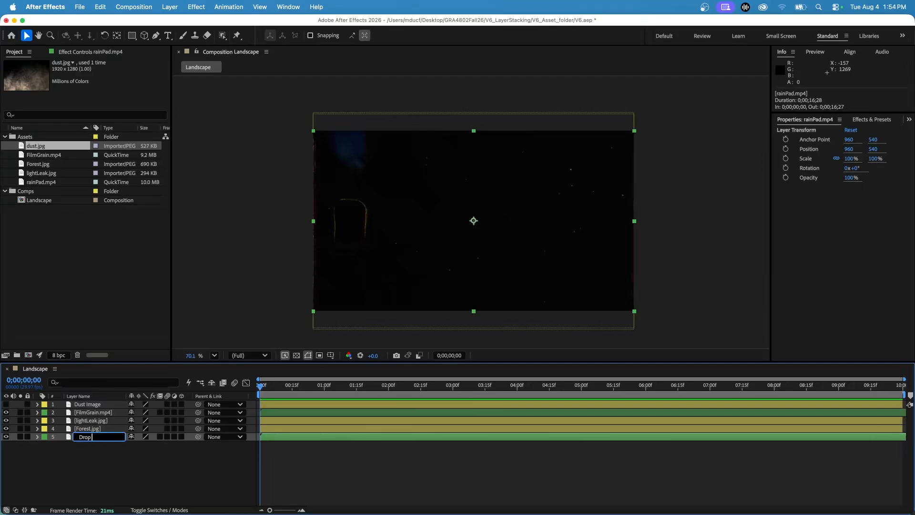
{"action": "type", "text": "s in the Rain"}
{"action": "key", "text": "Return"}
Rename the Forest.jpg layer to Forest Image
{"action": "left_click", "coordinate": [88, 429]}
{"action": "key", "text": "Return"}
{"action": "type", "text": "Forest"}
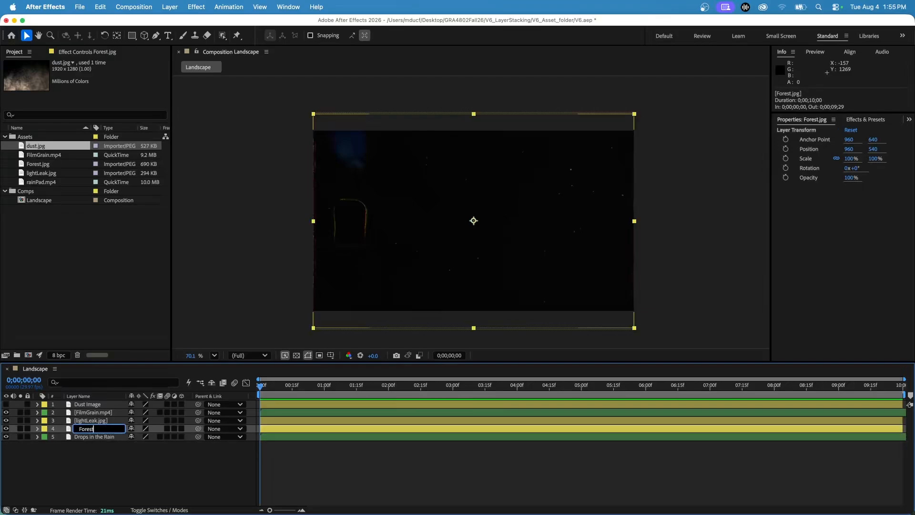
{"action": "type", "text": " Image"}
{"action": "key", "text": "Return"}
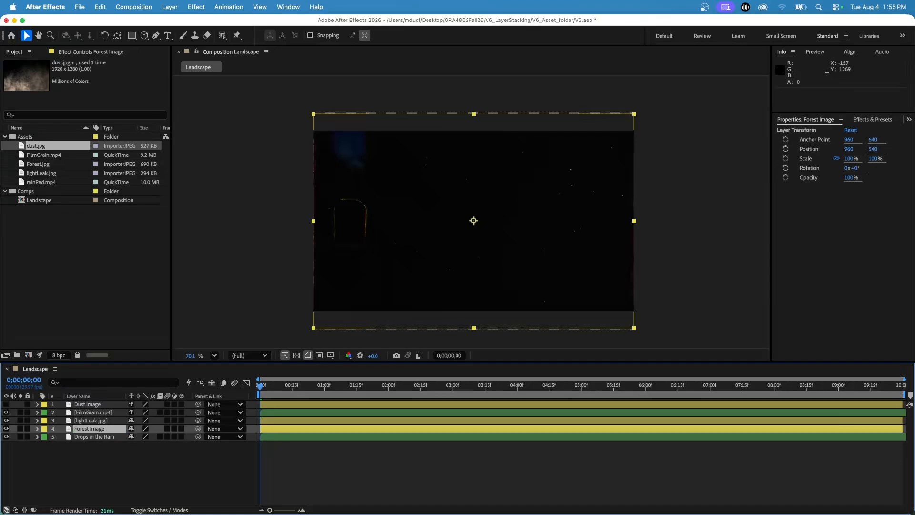
Switch the layer list repeatedly between source names and layer names to compare them, ending on layer names
{"action": "left_click", "coordinate": [79, 396]}
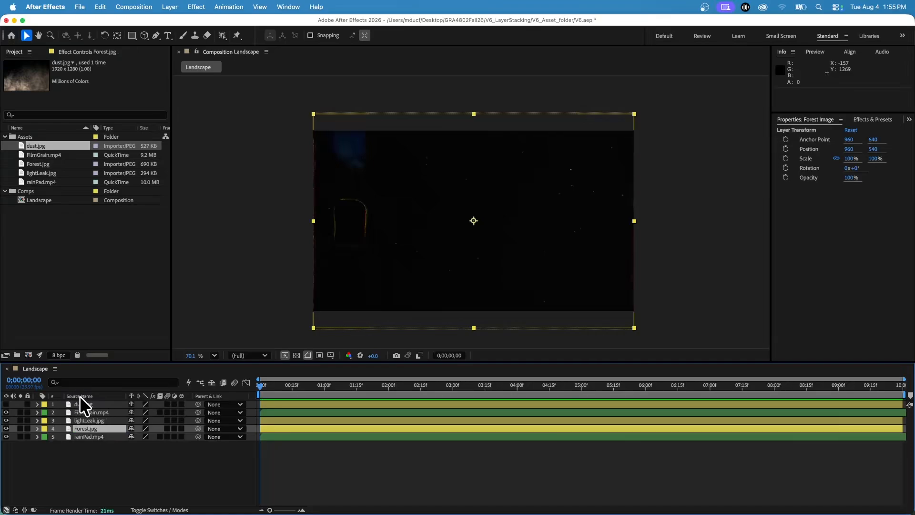
{"action": "left_click", "coordinate": [79, 395]}
{"action": "left_click", "coordinate": [107, 396]}
{"action": "left_click", "coordinate": [115, 395]}
{"action": "left_click", "coordinate": [115, 394]}
{"action": "left_click", "coordinate": [115, 394]}
{"action": "left_click", "coordinate": [115, 394]}
{"action": "left_click", "coordinate": [115, 394]}
{"action": "left_click", "coordinate": [115, 394]}
{"action": "left_click", "coordinate": [116, 394]}
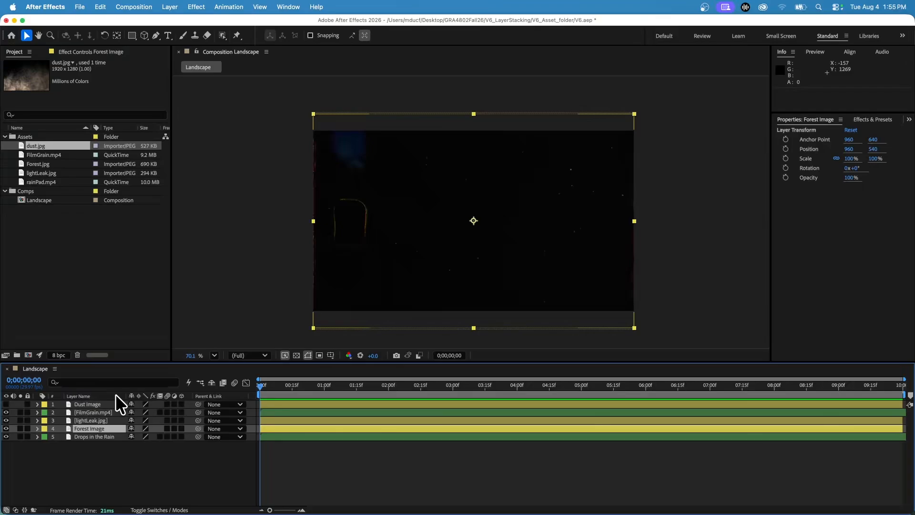
Make the Dust Image layer visible, and solo and unsolo the Forest Image and FilmGrain.mp4 layers one at a time
{"action": "left_click", "coordinate": [6, 404]}
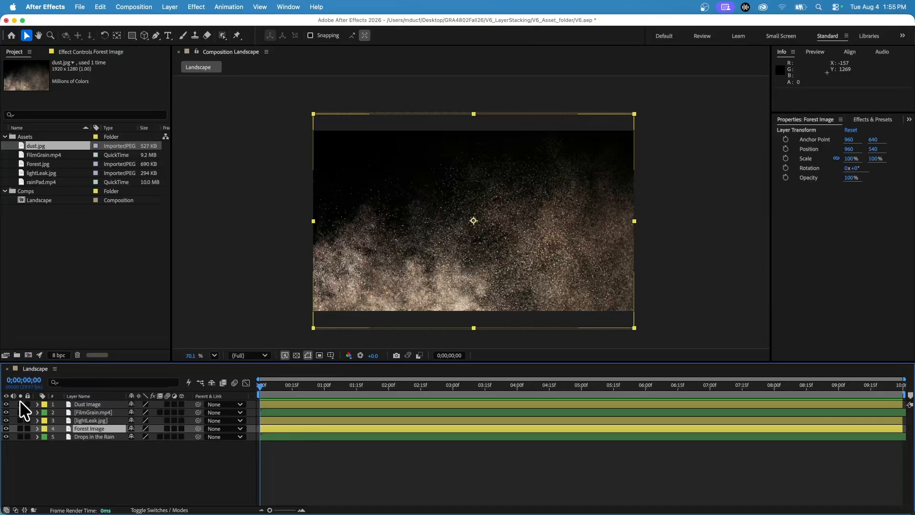
{"action": "left_click", "coordinate": [20, 428]}
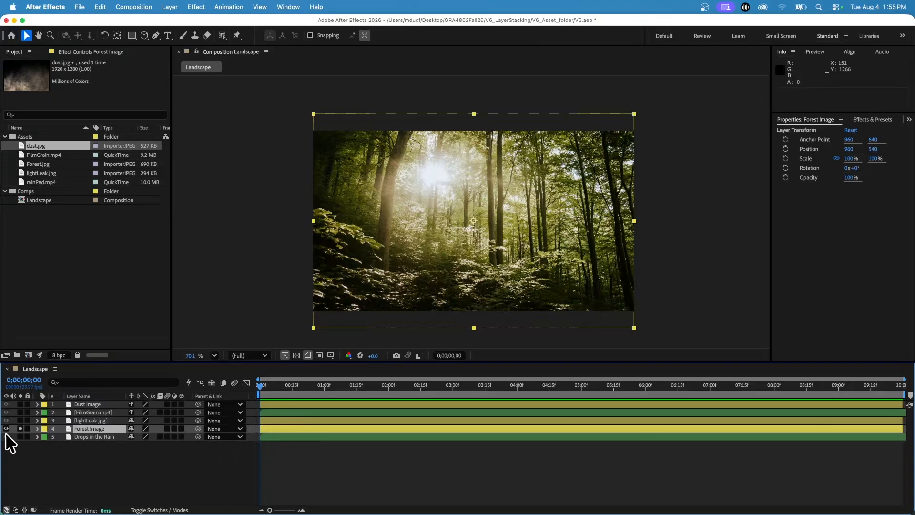
{"action": "left_click", "coordinate": [20, 428]}
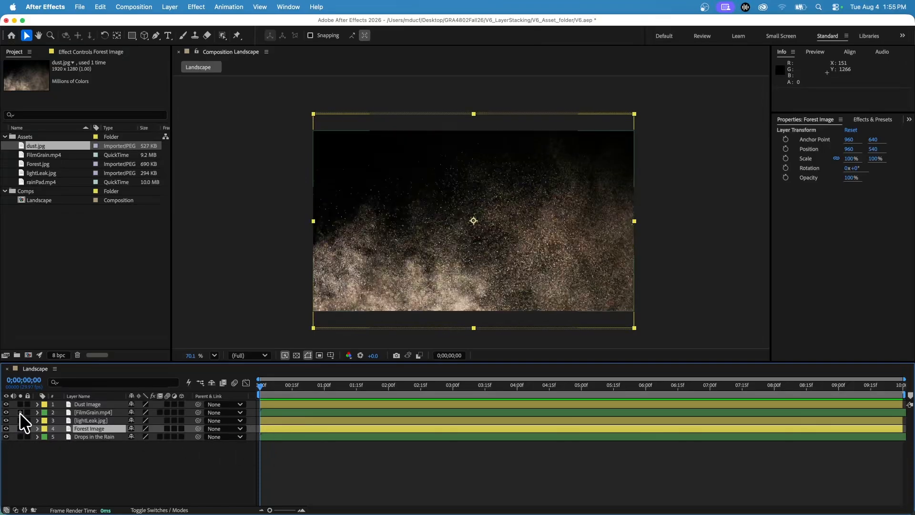
{"action": "left_click", "coordinate": [20, 412]}
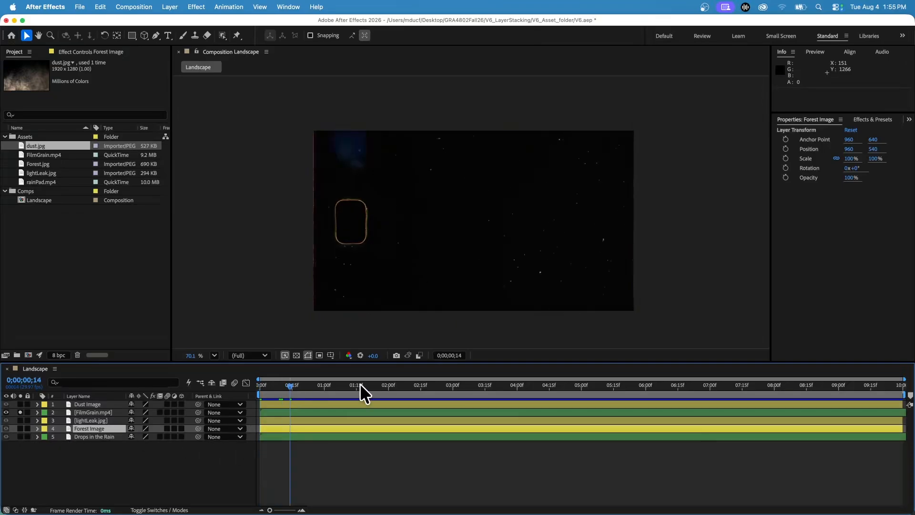
{"action": "left_click", "coordinate": [20, 412]}
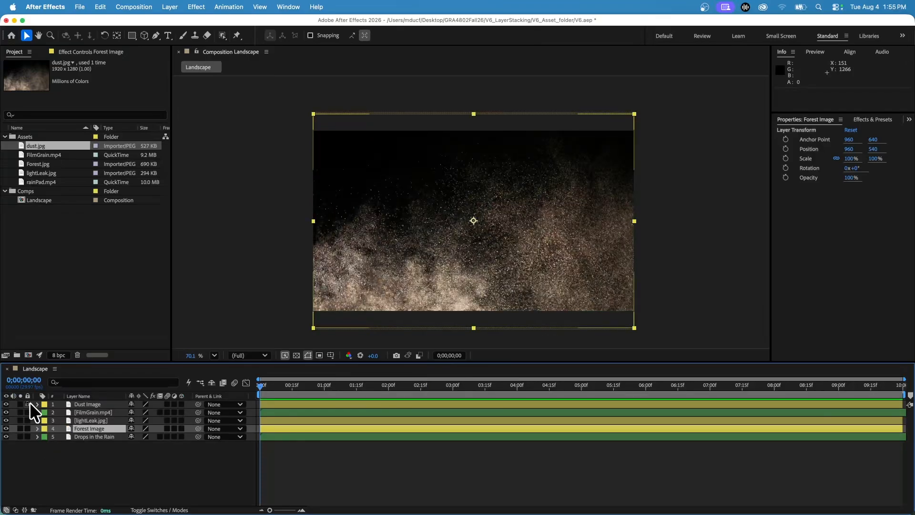
Move the FilmGrain.mp4 layer above Dust Image so it sits first in the layer stack
{"action": "mouse_move", "coordinate": [30, 403]}
{"action": "left_mouse_down"}
{"action": "mouse_move", "coordinate": [27, 435]}
{"action": "mouse_move", "coordinate": [26, 394]}
{"action": "left_mouse_up"}
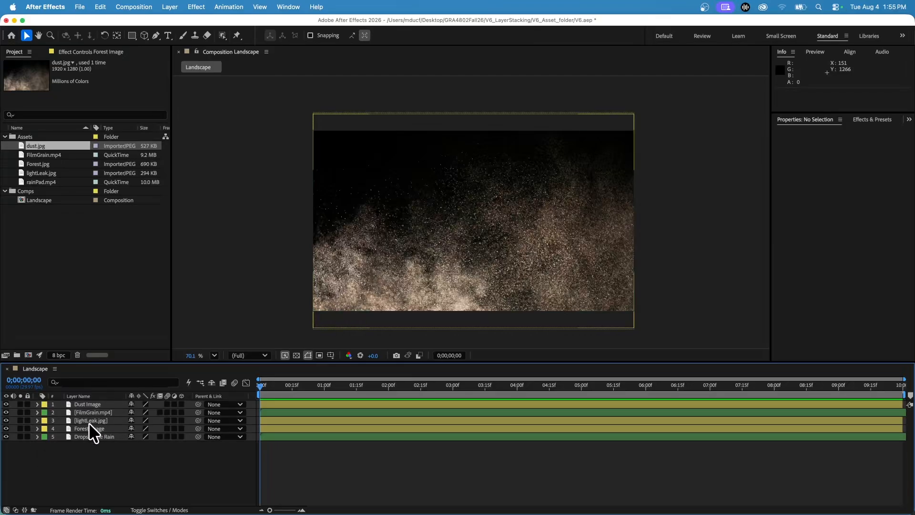
{"action": "left_click_drag", "start_coordinate": [82, 412], "coordinate": [106, 399]}
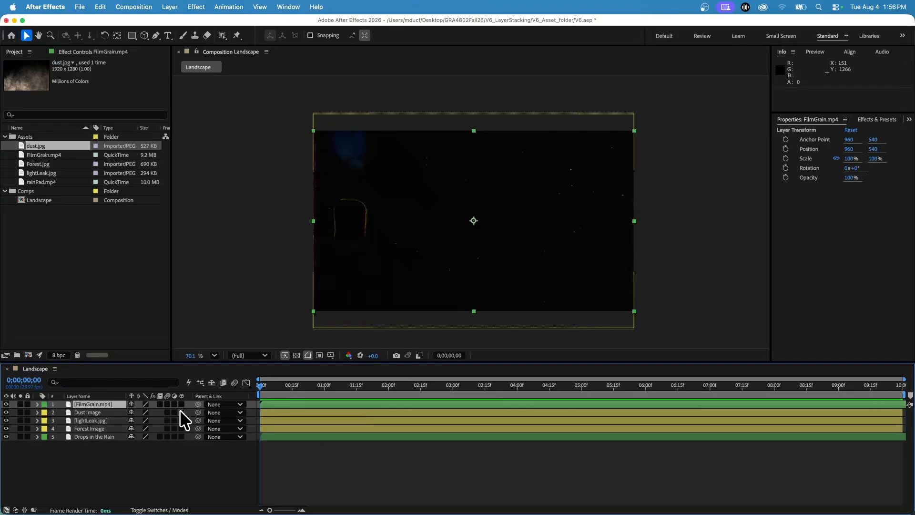
Toggle the Transfer Controls pane several times, leaving the Mode and Track Matte columns expanded
{"action": "left_click", "coordinate": [15, 510]}
{"action": "left_click", "coordinate": [15, 510]}
{"action": "left_click", "coordinate": [16, 511]}
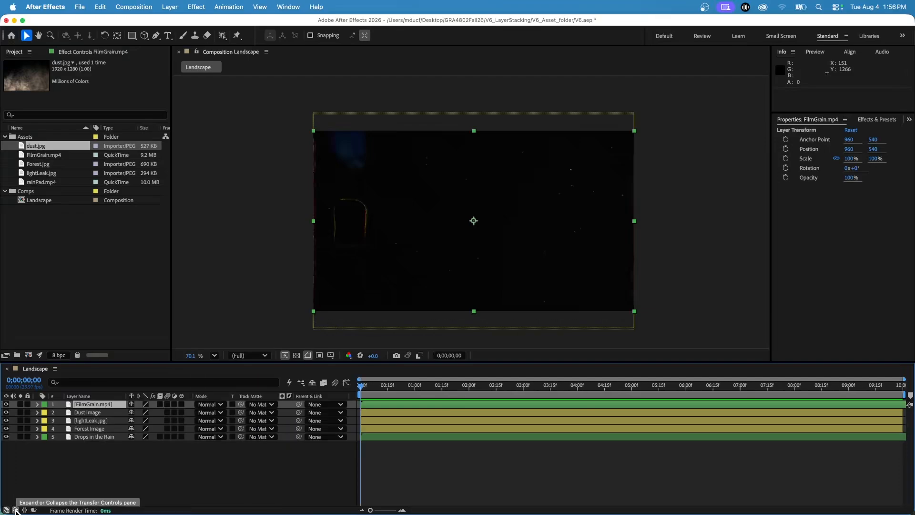
{"action": "left_click", "coordinate": [16, 510]}
{"action": "left_click", "coordinate": [15, 510]}
{"action": "left_click", "coordinate": [15, 511]}
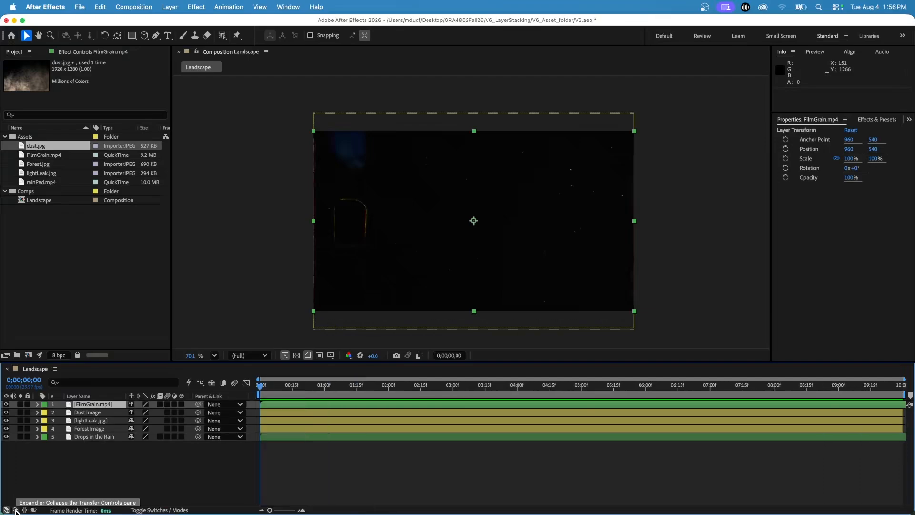
{"action": "left_click", "coordinate": [16, 511]}
{"action": "left_click", "coordinate": [16, 510]}
{"action": "left_click", "coordinate": [15, 510]}
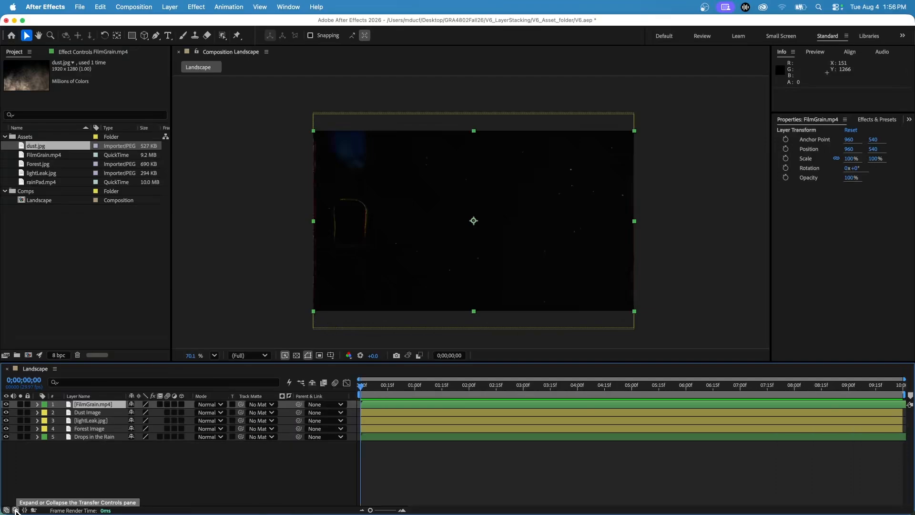
Expand and collapse the remaining optional timeline panes, including Render Time, and skip the Render Time tour
{"action": "left_click", "coordinate": [24, 510]}
{"action": "left_click", "coordinate": [25, 510]}
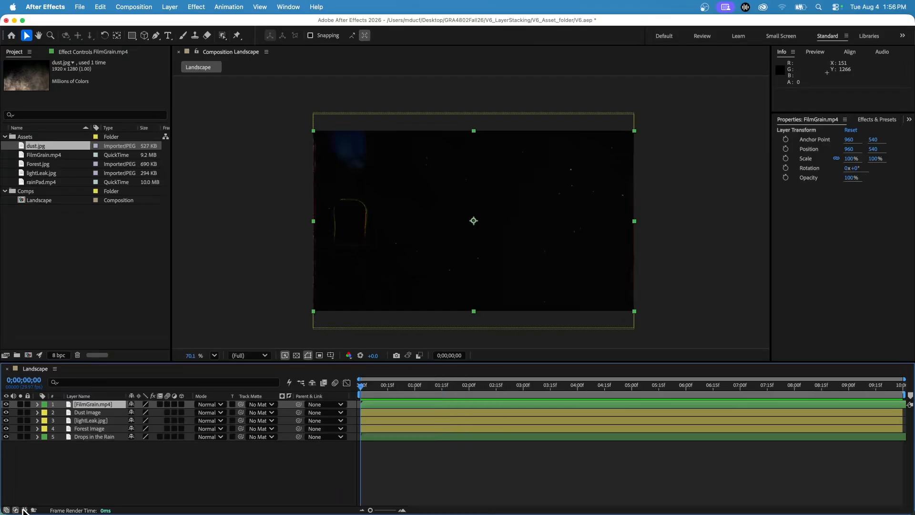
{"action": "left_click", "coordinate": [34, 510]}
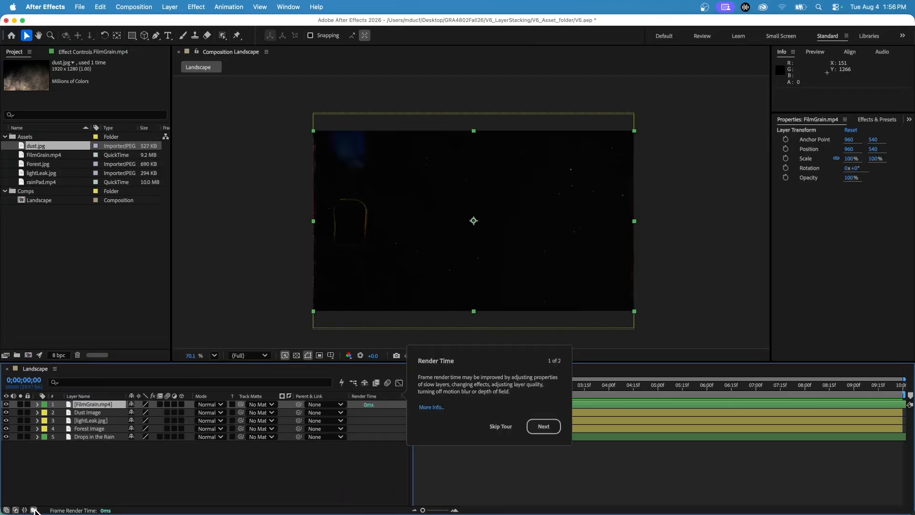
{"action": "left_click", "coordinate": [506, 425]}
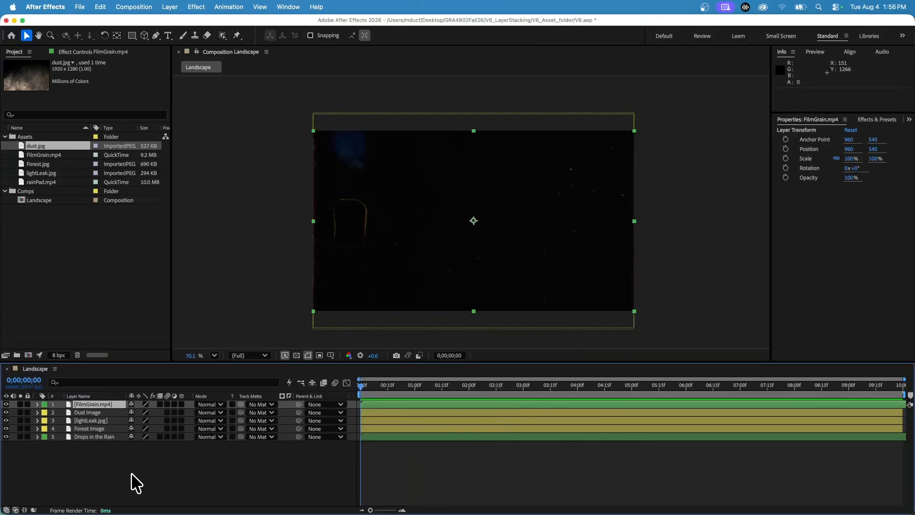
Collapse and re-expand the Transfer Controls pane to demonstrate how the blending mode column is shown
{"action": "left_click", "coordinate": [15, 510]}
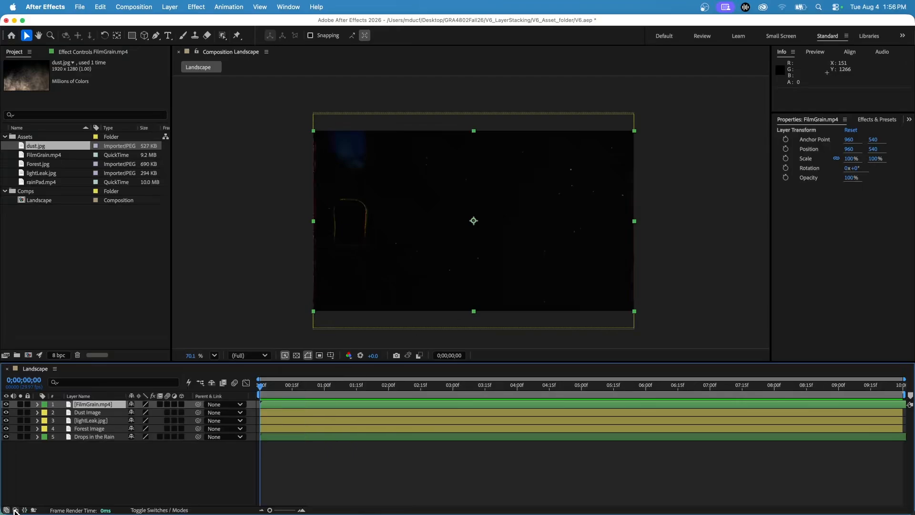
{"action": "left_click", "coordinate": [15, 510]}
{"action": "left_click", "coordinate": [15, 510]}
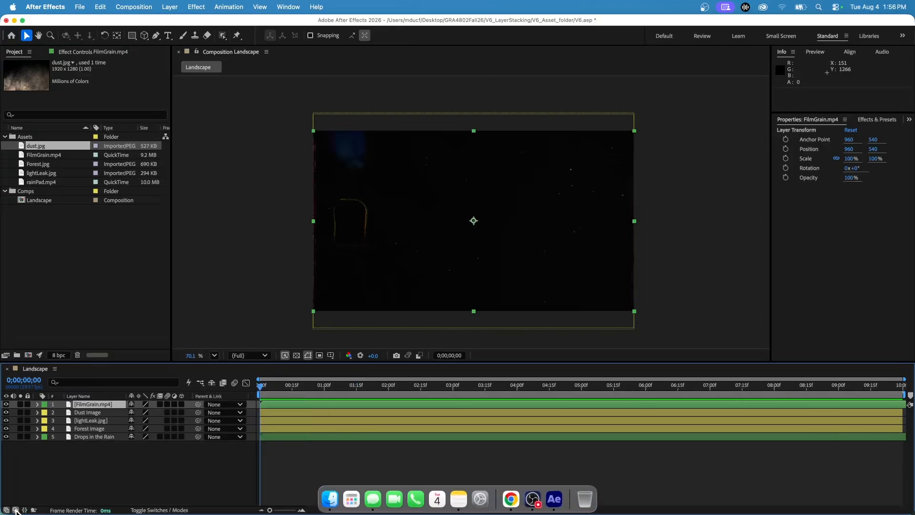
{"action": "left_click", "coordinate": [15, 510]}
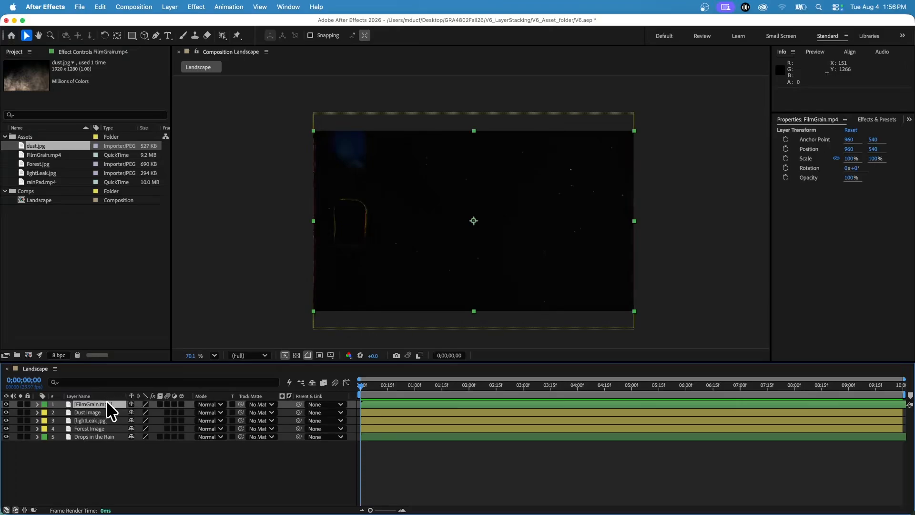
Try Multiply on the FilmGrain.mp4 layer, set its blending mode to Screen instead, and preview the opening frames
{"action": "left_click", "coordinate": [213, 404]}
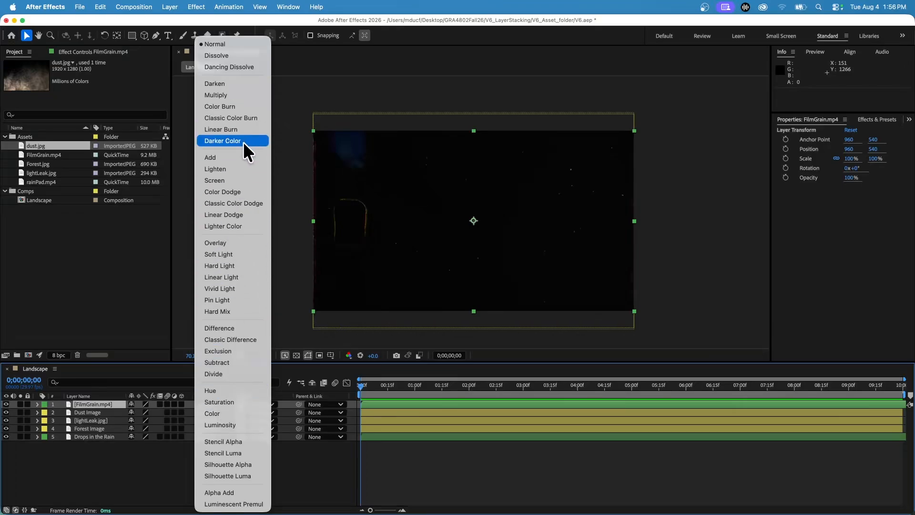
{"action": "left_click", "coordinate": [245, 94]}
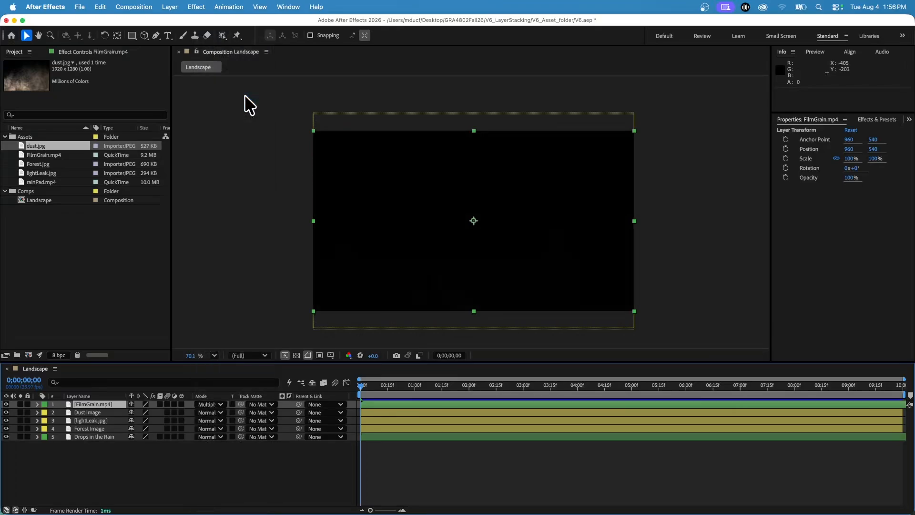
{"action": "left_click", "coordinate": [212, 404]}
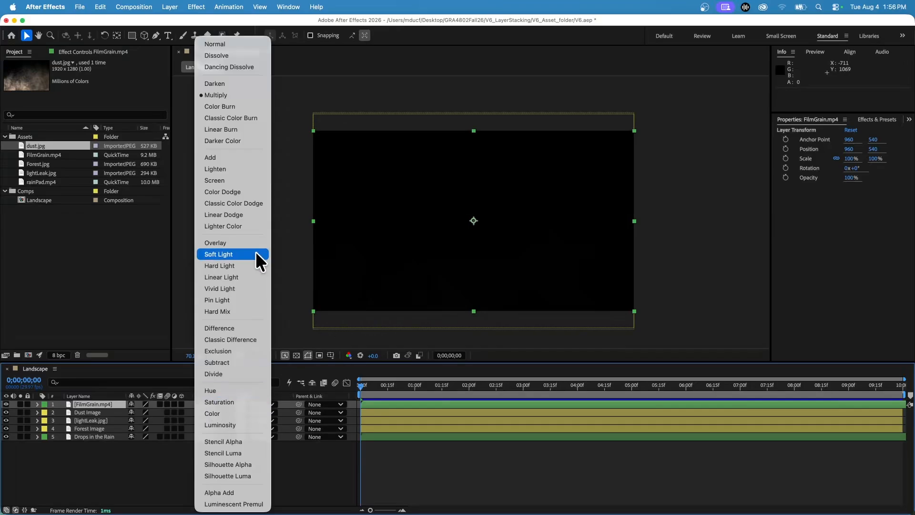
{"action": "left_click", "coordinate": [228, 180]}
{"action": "key", "text": "space"}
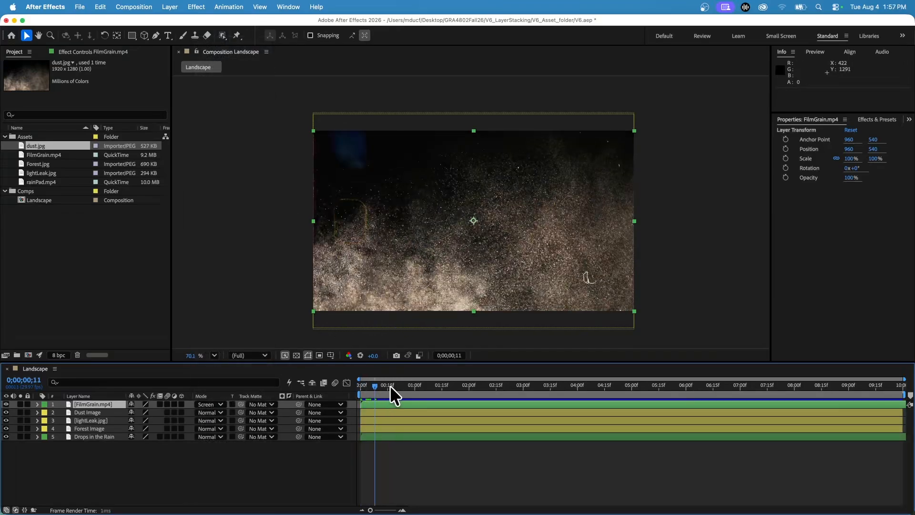
{"action": "left_click_drag", "start_coordinate": [389, 385], "coordinate": [287, 387]}
Set the Dust Image layer's blending mode to Color Dodge and preview the start of the composition
{"action": "left_click", "coordinate": [219, 412]}
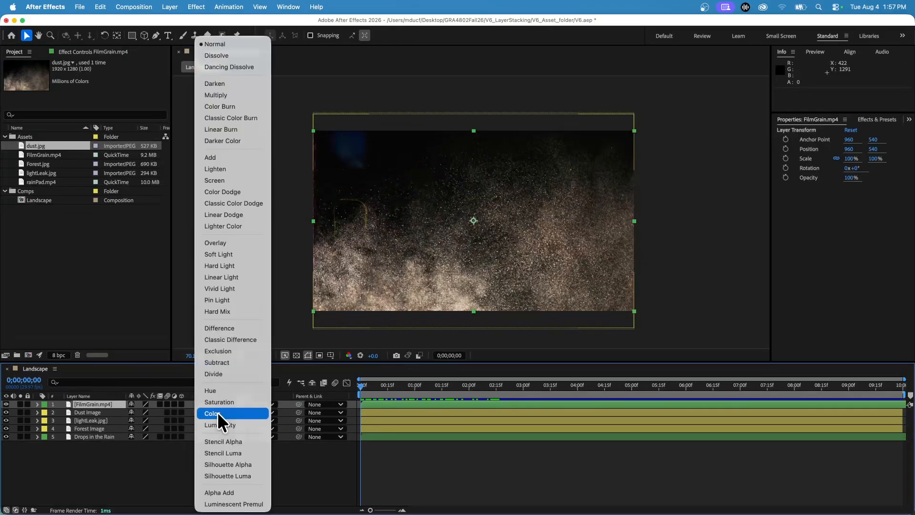
{"action": "left_click", "coordinate": [241, 191]}
{"action": "left_click_drag", "start_coordinate": [367, 385], "coordinate": [333, 389]}
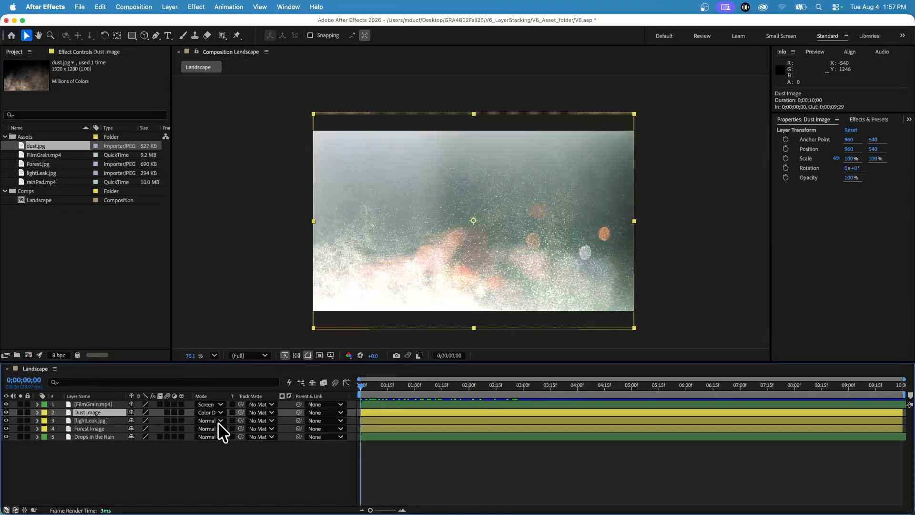
Toggle the lightLeak.jpg layer's solo switch on and off, and try the Screen blending mode on it
{"action": "left_click", "coordinate": [98, 421]}
{"action": "left_click", "coordinate": [18, 419]}
{"action": "left_click", "coordinate": [18, 419]}
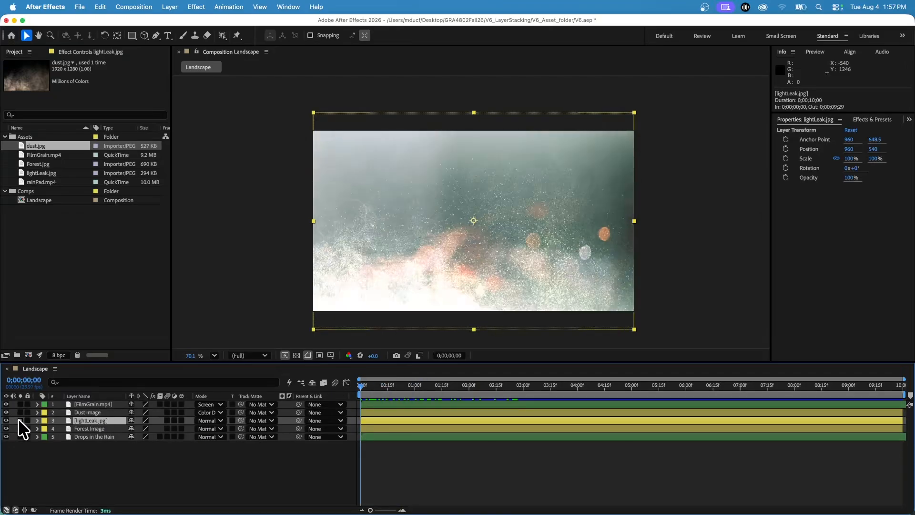
{"action": "left_click", "coordinate": [211, 421]}
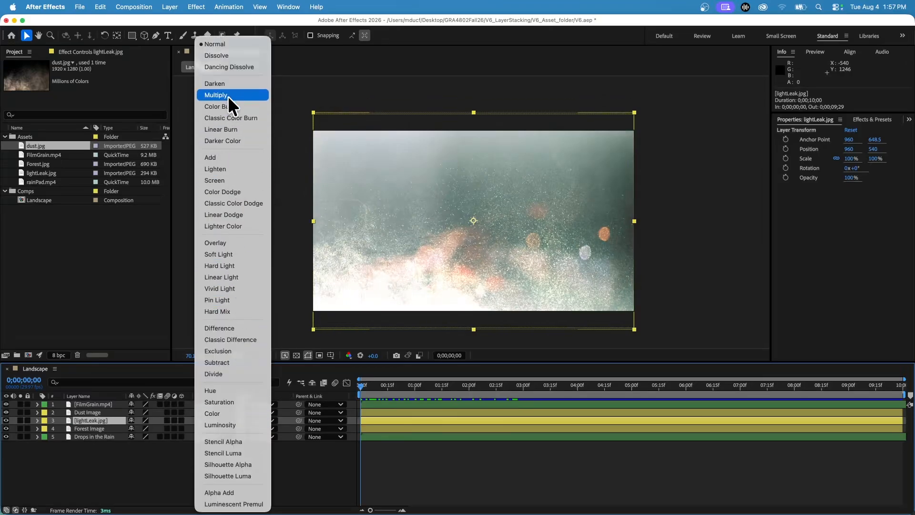
{"action": "left_click", "coordinate": [225, 180]}
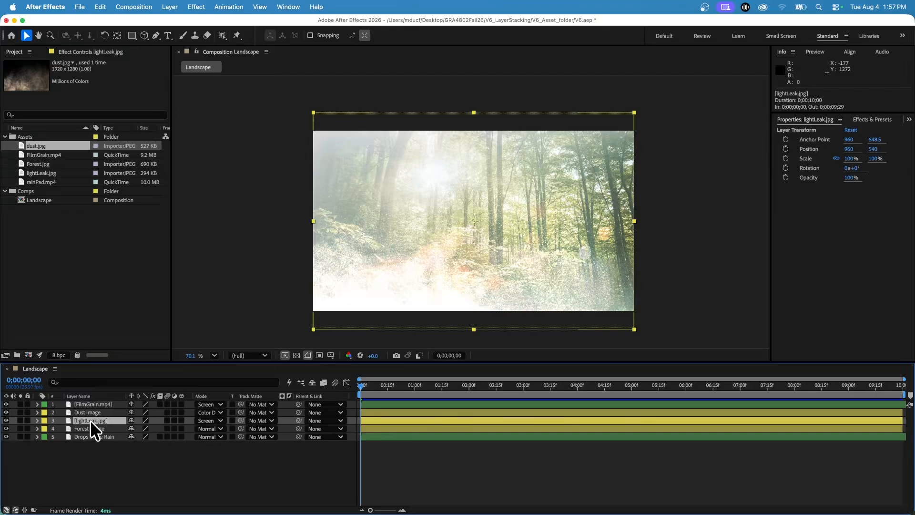
Lower the lightLeak.jpg layer's opacity to 31%, set its blending mode to Multiply, and preview the opening seconds
{"action": "key", "text": "t"}
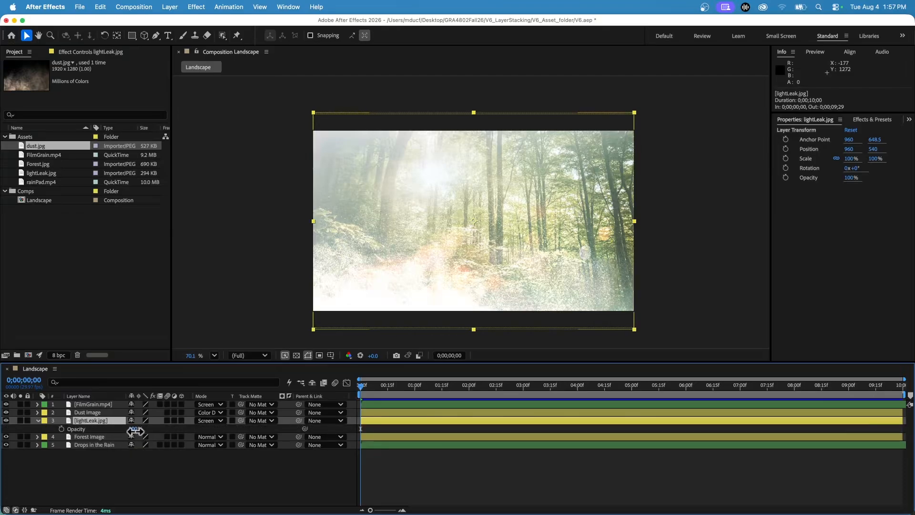
{"action": "left_click_drag", "start_coordinate": [135, 431], "coordinate": [98, 426]}
{"action": "left_click", "coordinate": [209, 422]}
{"action": "left_click", "coordinate": [245, 98]}
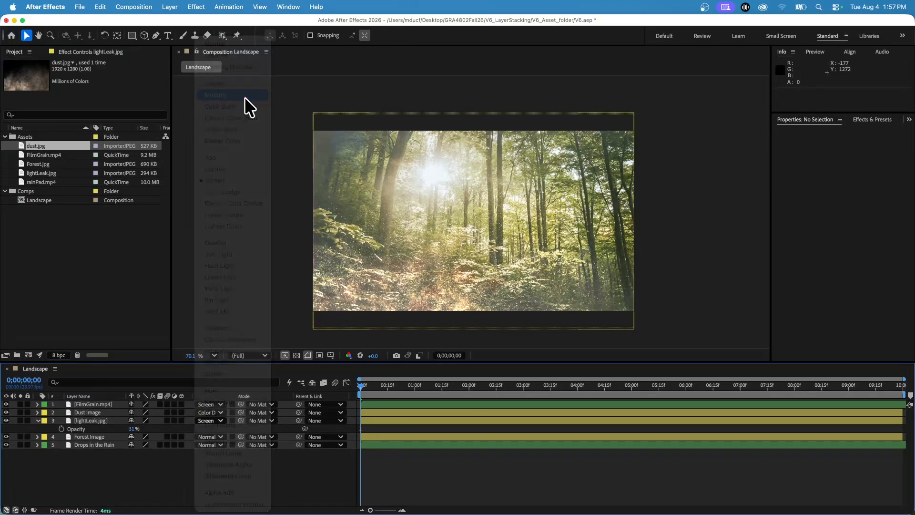
{"action": "left_click_drag", "start_coordinate": [373, 385], "coordinate": [487, 393]}
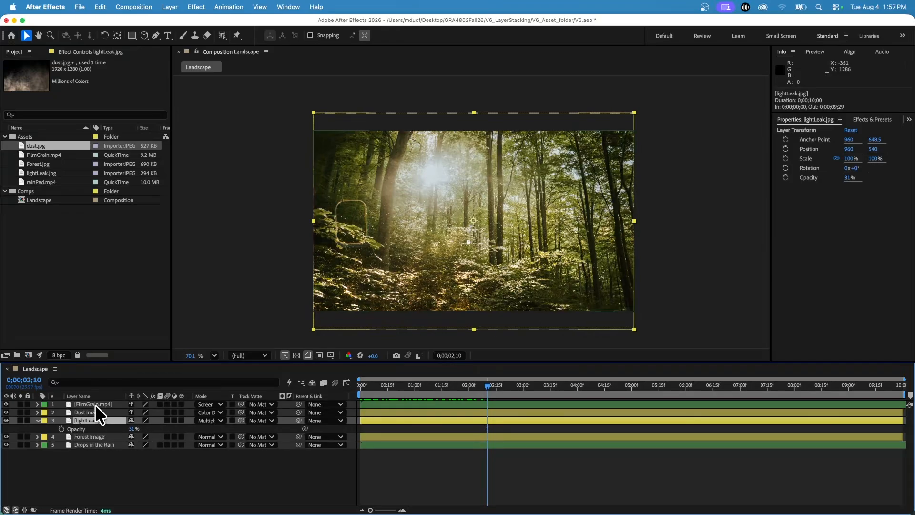
Collapse the lightLeak.jpg properties and briefly solo the Drops in the Rain layer to examine it against the Forest Image layer
{"action": "left_click", "coordinate": [78, 436]}
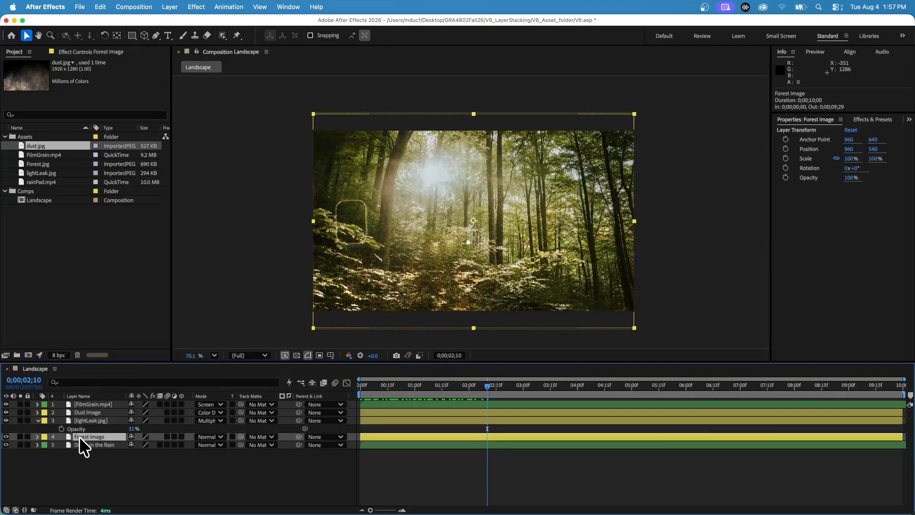
{"action": "left_click", "coordinate": [99, 444]}
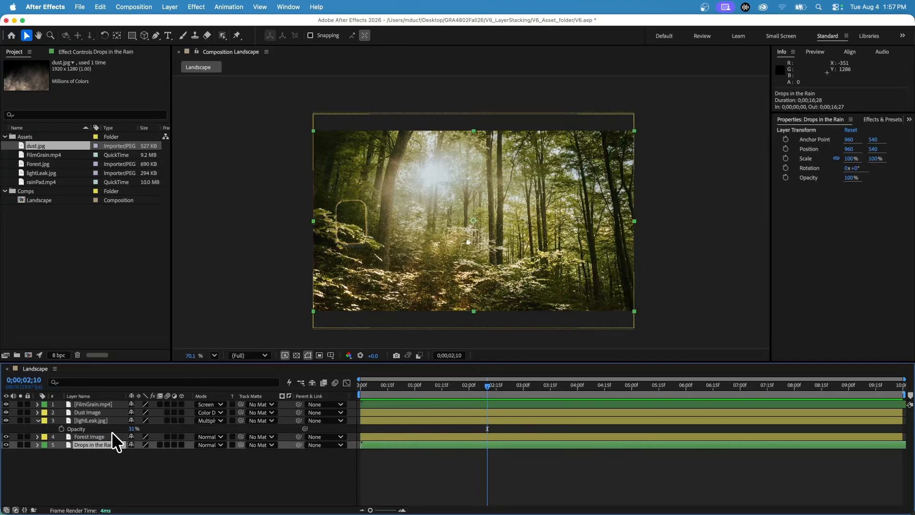
{"action": "left_click", "coordinate": [37, 420]}
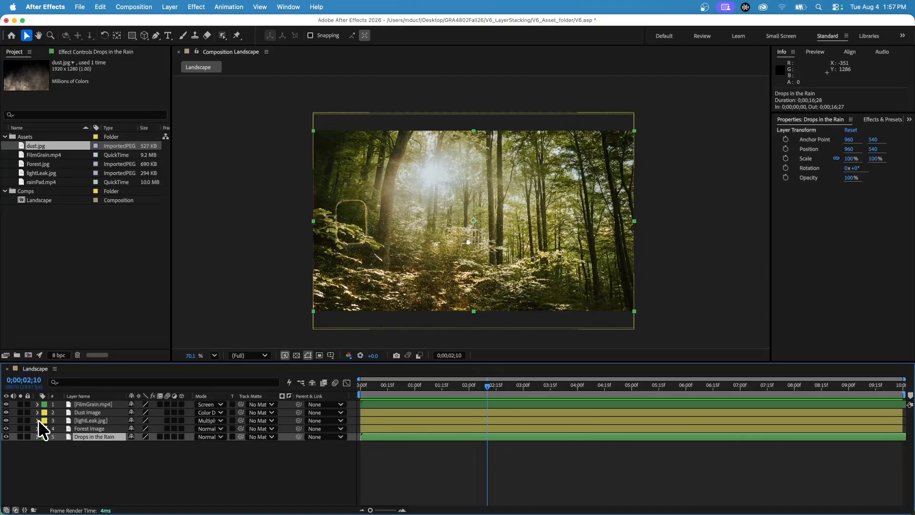
{"action": "left_click", "coordinate": [90, 428]}
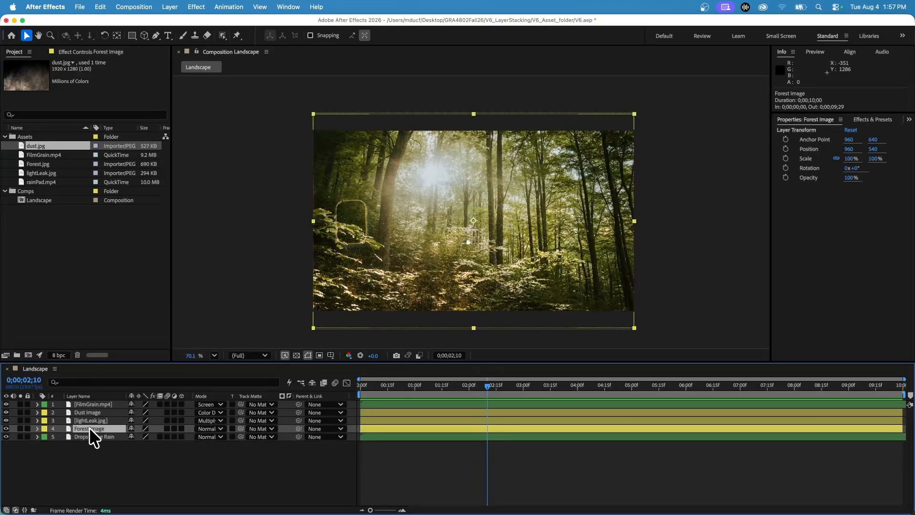
{"action": "left_click", "coordinate": [20, 437]}
{"action": "mouse_move", "coordinate": [487, 387]}
{"action": "left_mouse_down"}
{"action": "mouse_move", "coordinate": [498, 393]}
{"action": "mouse_move", "coordinate": [385, 388]}
{"action": "mouse_move", "coordinate": [475, 388]}
{"action": "left_mouse_up"}
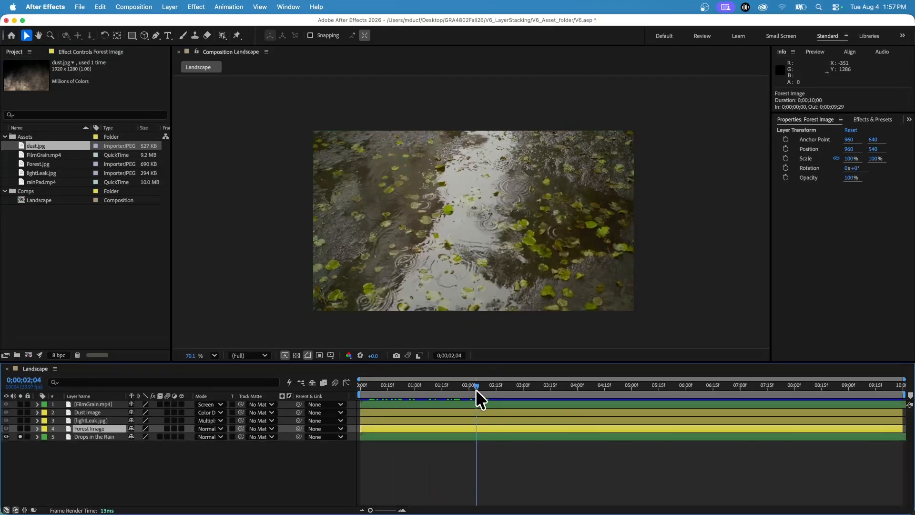
{"action": "left_click", "coordinate": [20, 428]}
{"action": "left_click", "coordinate": [20, 428]}
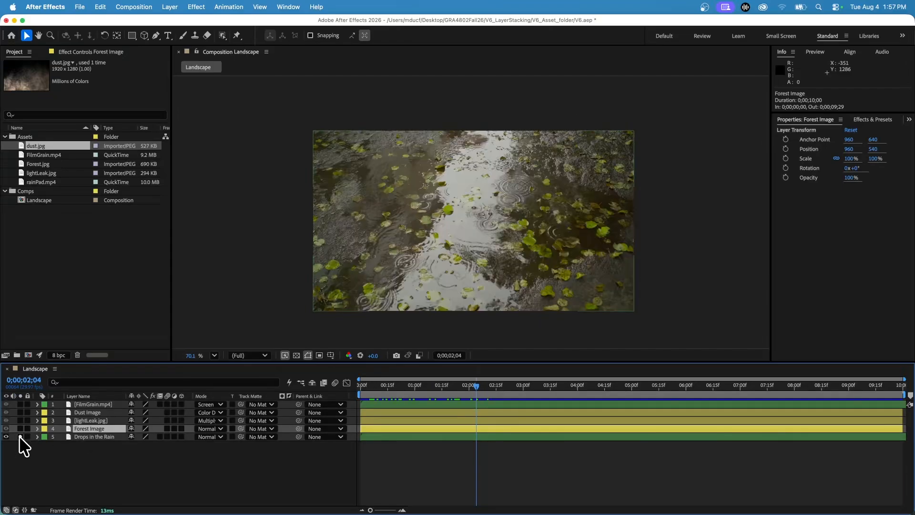
{"action": "left_click", "coordinate": [20, 436]}
Trim Drops in the Rain to start at 0;00;03;28 and Forest Image to end at 0;00;04;11, and preview the overlap
{"action": "left_click_drag", "start_coordinate": [360, 437], "coordinate": [575, 436]}
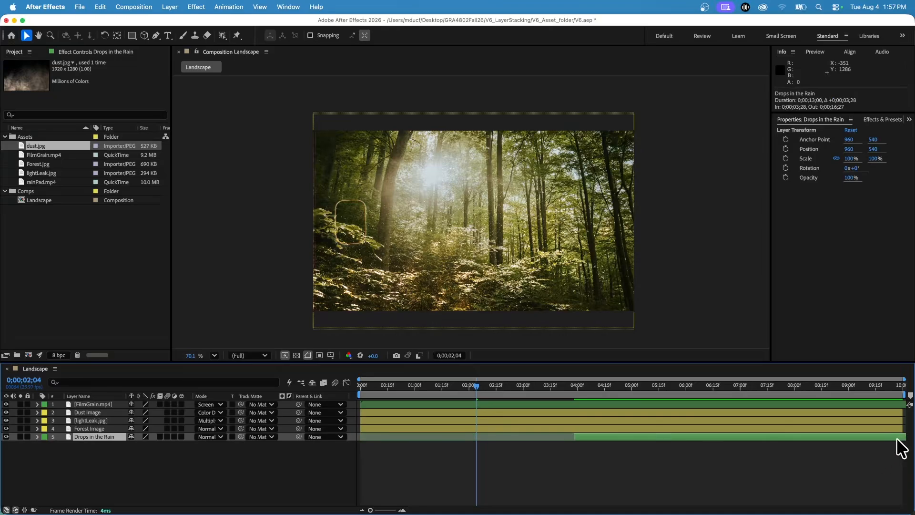
{"action": "left_click_drag", "start_coordinate": [903, 428], "coordinate": [599, 444]}
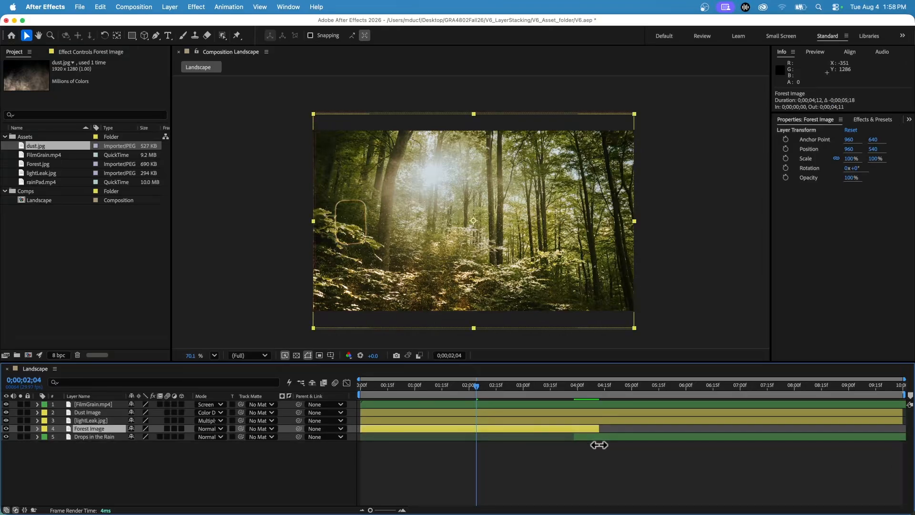
{"action": "left_click_drag", "start_coordinate": [363, 386], "coordinate": [591, 384]}
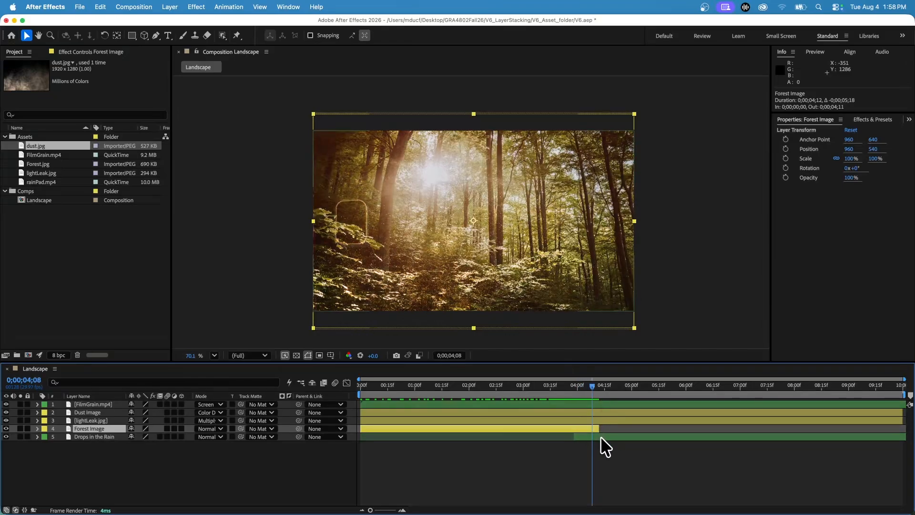
{"action": "left_click_drag", "start_coordinate": [596, 385], "coordinate": [720, 391]}
{"action": "left_click_drag", "start_coordinate": [747, 397], "coordinate": [582, 404]}
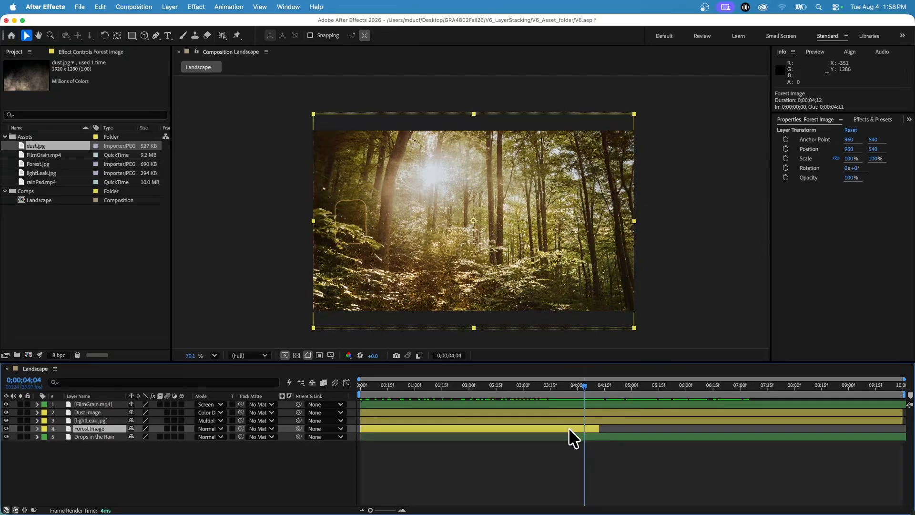
Keyframe the Forest Image layer's opacity to fade out from 100% at 0;00;03;28 until 0;00;04;12, and preview the transition
{"action": "left_click_drag", "start_coordinate": [567, 388], "coordinate": [572, 384]}
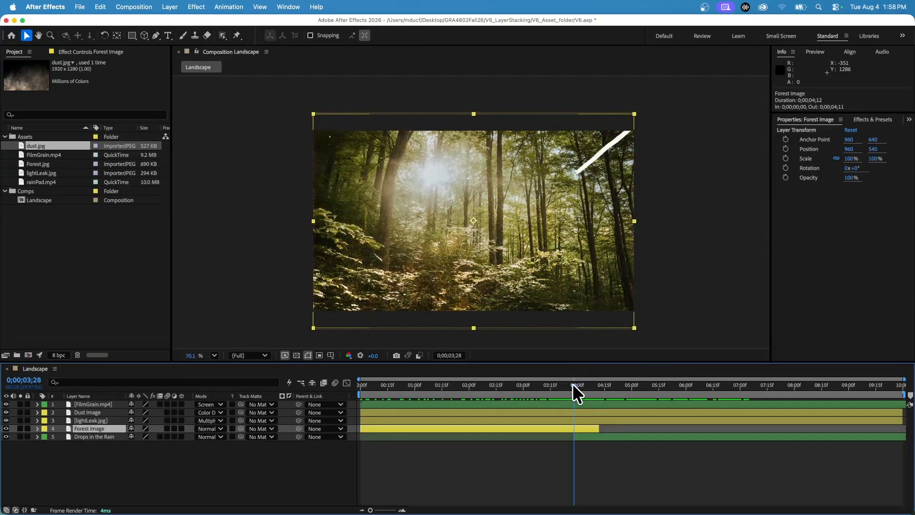
{"action": "key", "text": "t"}
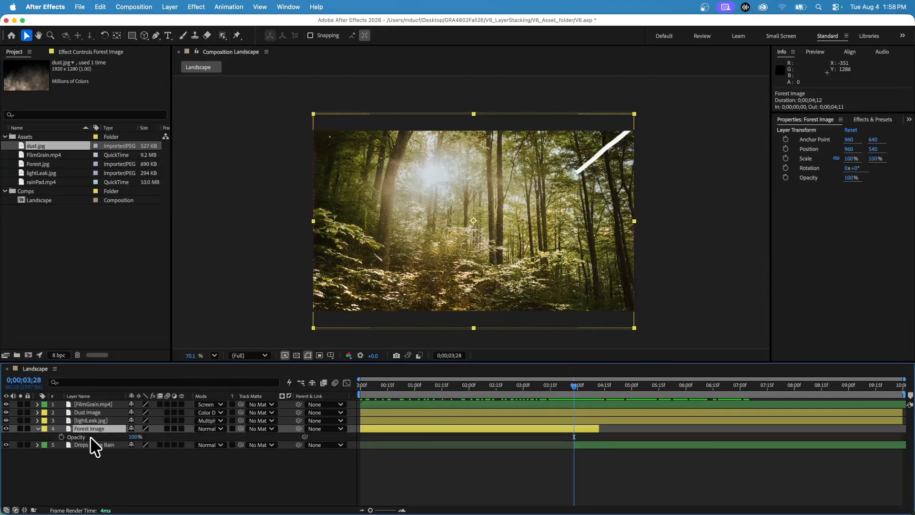
{"action": "left_click", "coordinate": [61, 436]}
{"action": "left_click", "coordinate": [587, 386]}
{"action": "left_click_drag", "start_coordinate": [587, 386], "coordinate": [598, 385]}
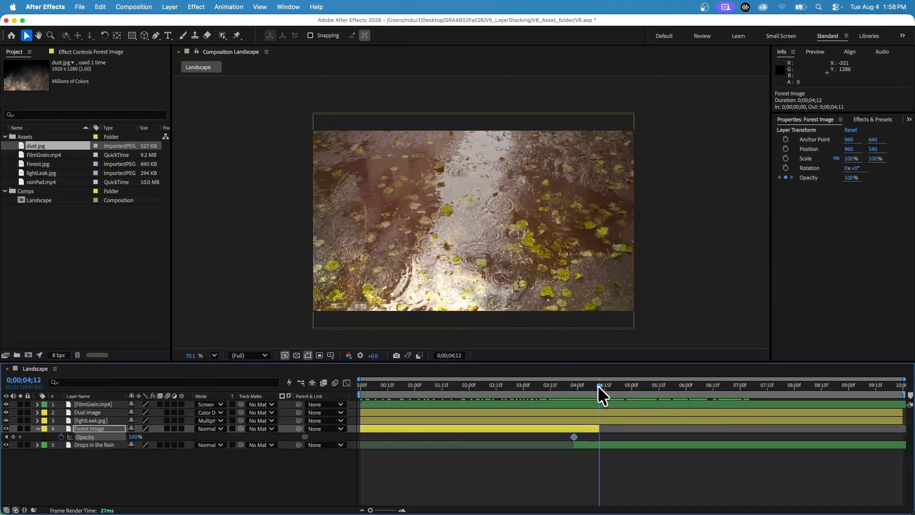
{"action": "left_click_drag", "start_coordinate": [135, 437], "coordinate": [20, 443]}
{"action": "mouse_move", "coordinate": [576, 385]}
{"action": "left_mouse_down"}
{"action": "mouse_move", "coordinate": [548, 387]}
{"action": "mouse_move", "coordinate": [579, 387]}
{"action": "left_mouse_up"}
{"action": "key", "text": "space"}
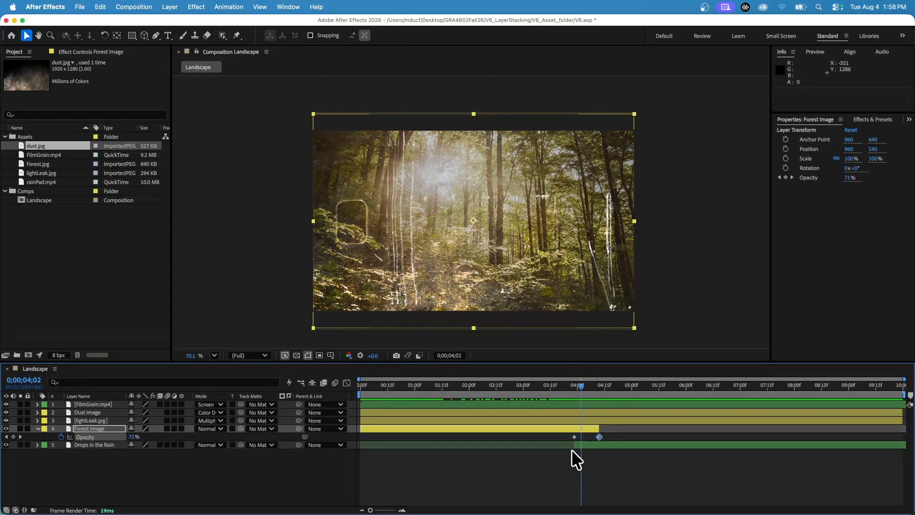
Start Drops in the Rain and the first Forest Image opacity keyframe at about 0;00;03;09, move the last keyframe to 0;00;04;06, and preview
{"action": "left_click_drag", "start_coordinate": [573, 445], "coordinate": [538, 439]}
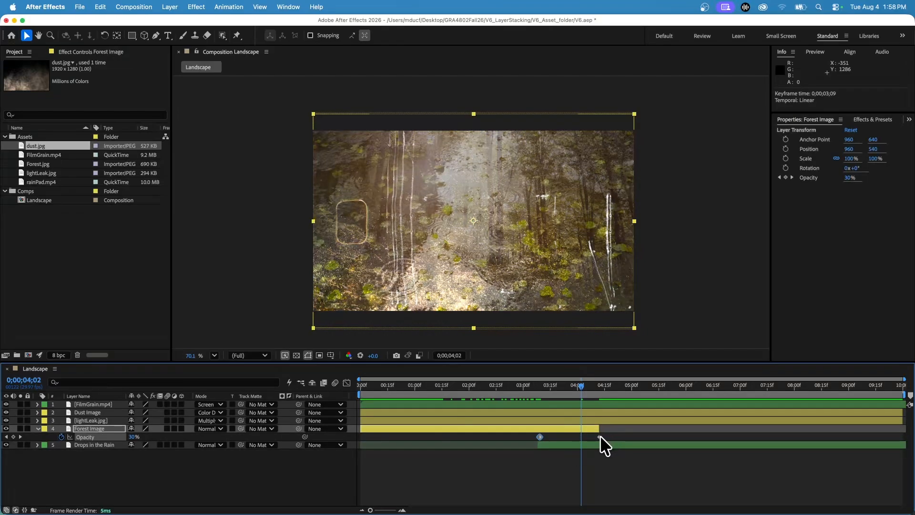
{"action": "left_click_drag", "start_coordinate": [599, 436], "coordinate": [588, 436]}
{"action": "left_click_drag", "start_coordinate": [576, 384], "coordinate": [553, 388]}
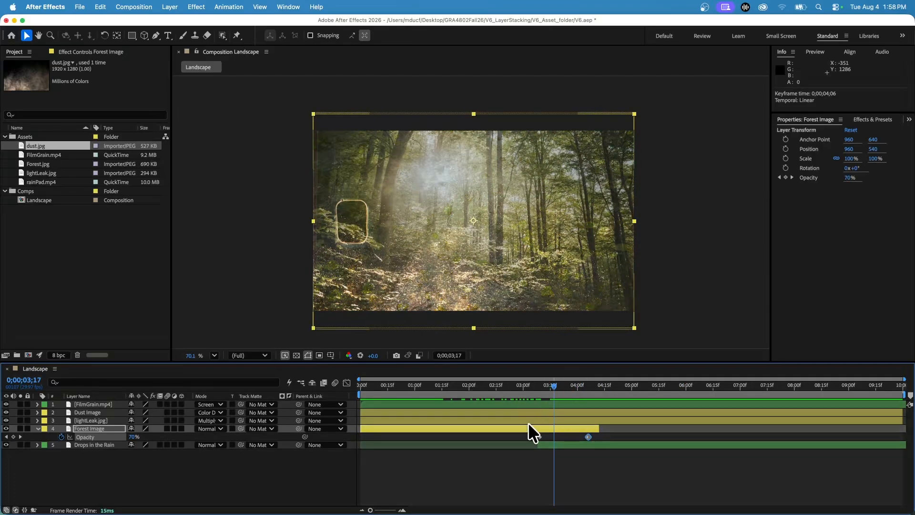
Try the Multiply blending mode on the Forest Image layer and preview the transition into the rain footage
{"action": "left_click", "coordinate": [213, 427]}
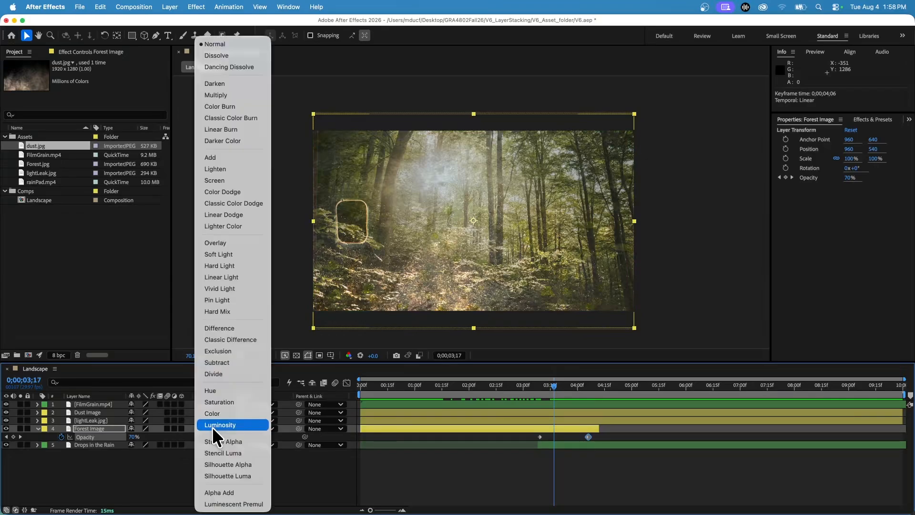
{"action": "left_click", "coordinate": [225, 95]}
{"action": "mouse_move", "coordinate": [546, 402]}
{"action": "left_mouse_down"}
{"action": "mouse_move", "coordinate": [421, 390]}
{"action": "mouse_move", "coordinate": [558, 398]}
{"action": "left_mouse_up"}
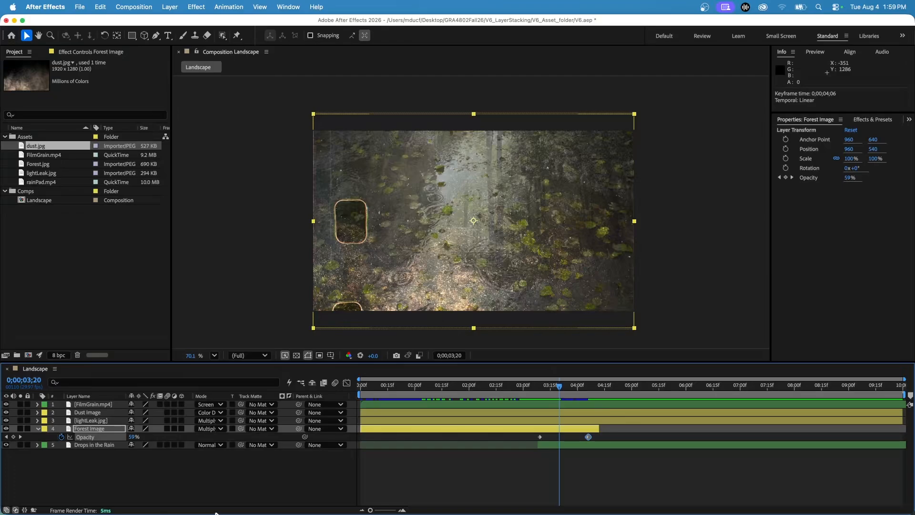
Set the Forest Image layer's blending mode to Overlay and preview the transition
{"action": "left_click", "coordinate": [103, 430]}
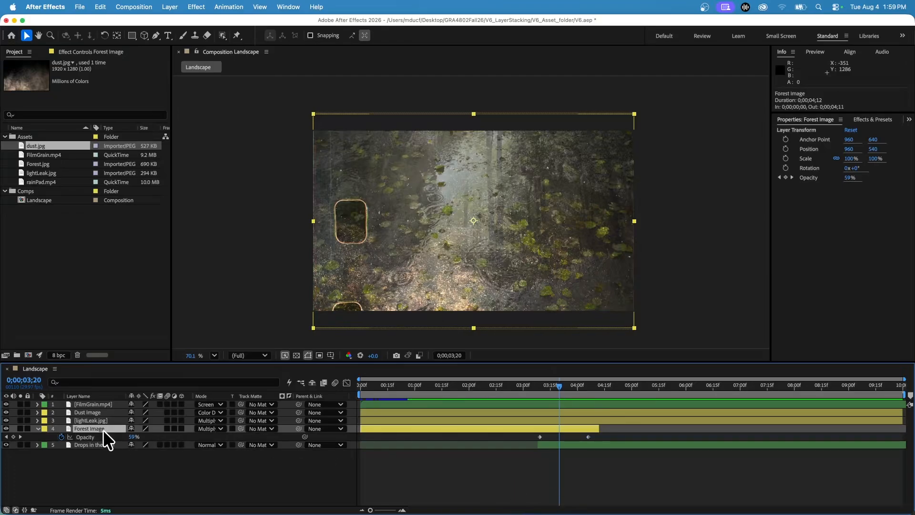
{"action": "left_click", "coordinate": [210, 428]}
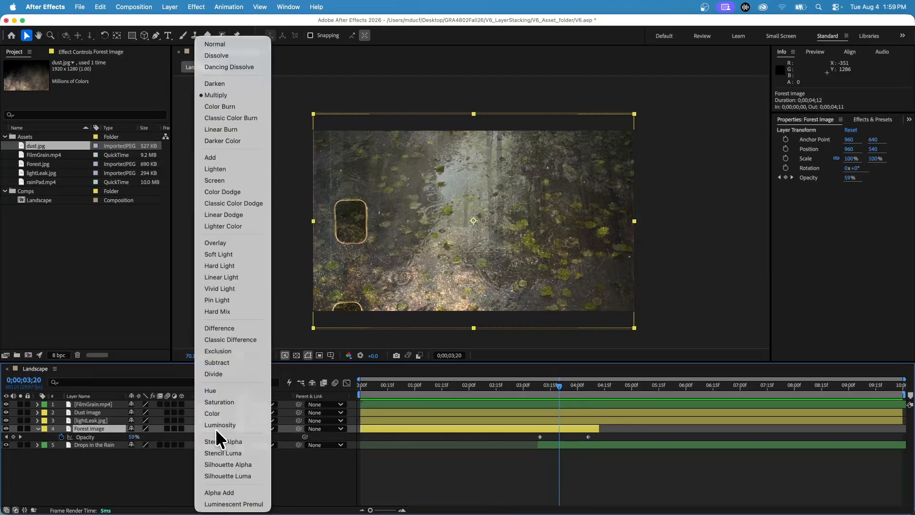
{"action": "left_click", "coordinate": [221, 242]}
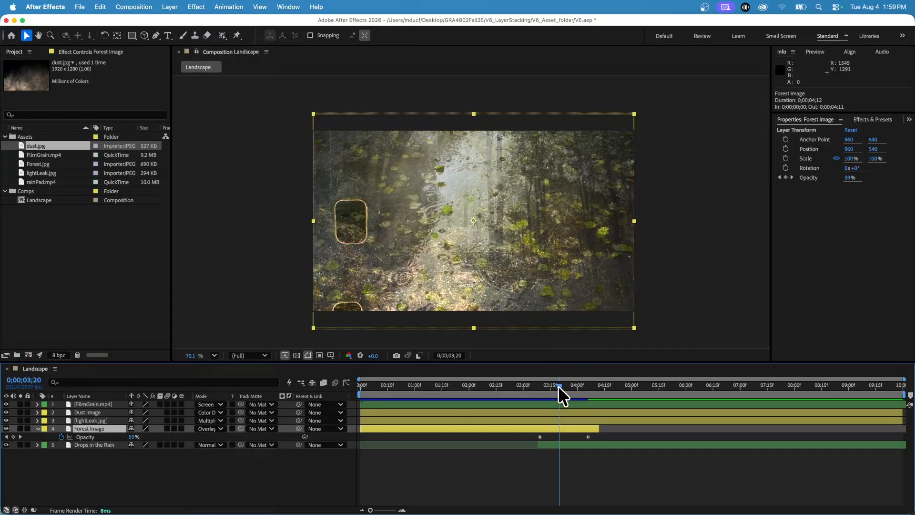
{"action": "mouse_move", "coordinate": [559, 385]}
{"action": "left_mouse_down"}
{"action": "mouse_move", "coordinate": [523, 386]}
{"action": "mouse_move", "coordinate": [554, 385]}
{"action": "left_mouse_up"}
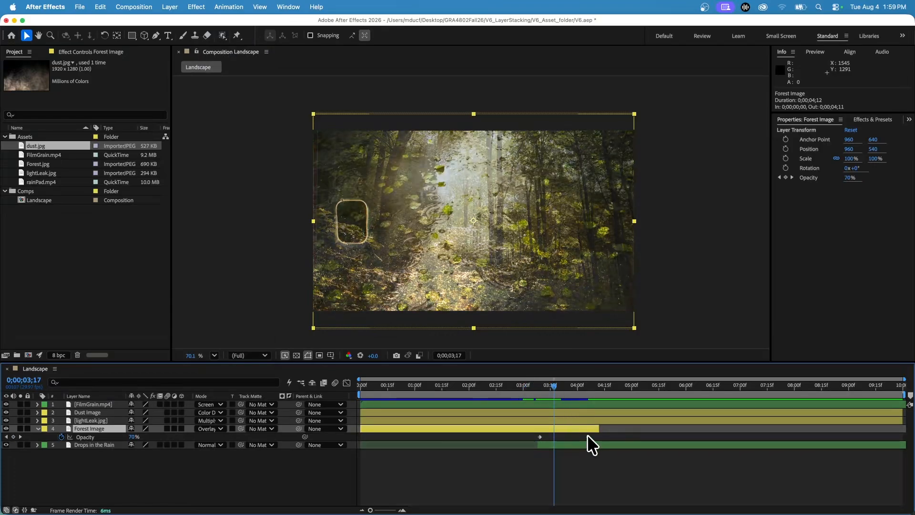
Extend the Forest Image layer and its last opacity keyframe to about 0;00;05;20, preview the longer fade, and collapse its properties
{"action": "left_click_drag", "start_coordinate": [599, 428], "coordinate": [668, 429]}
{"action": "left_click_drag", "start_coordinate": [590, 435], "coordinate": [667, 442]}
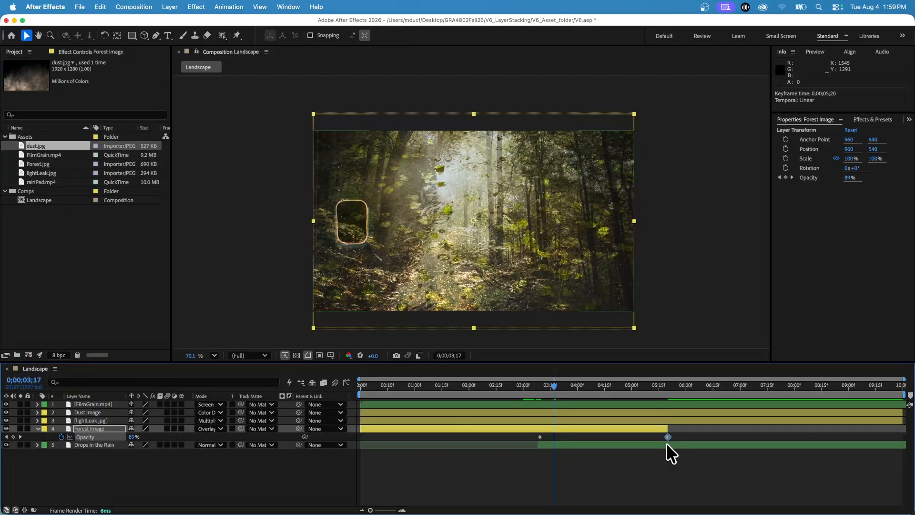
{"action": "left_click_drag", "start_coordinate": [552, 385], "coordinate": [606, 386]}
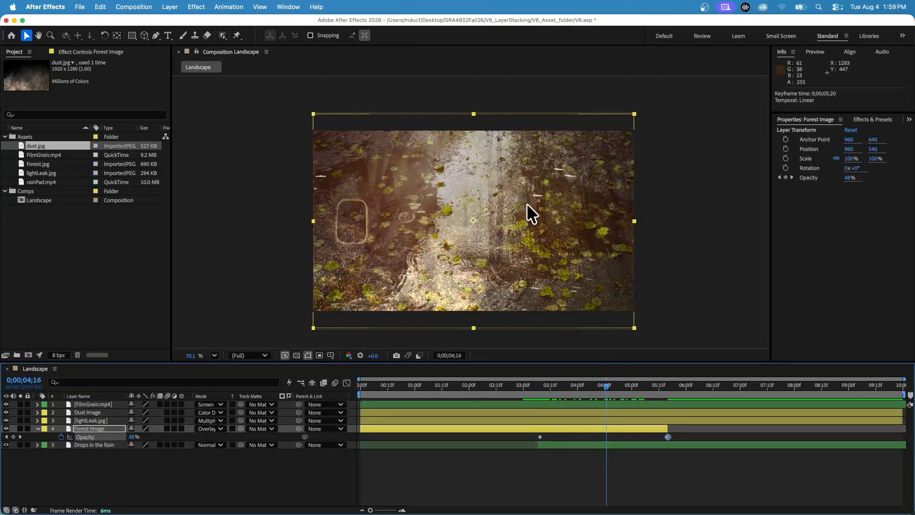
{"action": "left_click", "coordinate": [128, 468]}
{"action": "left_click", "coordinate": [38, 428]}
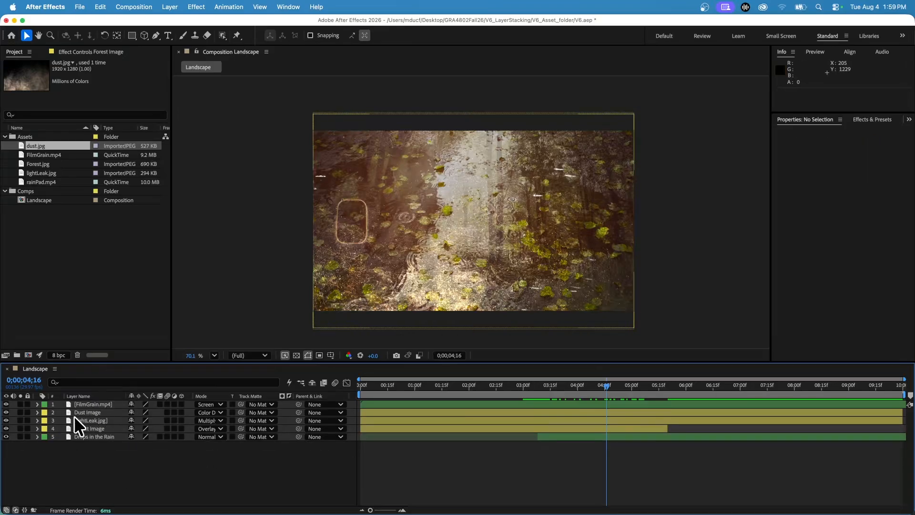
{"action": "left_click", "coordinate": [116, 405]}
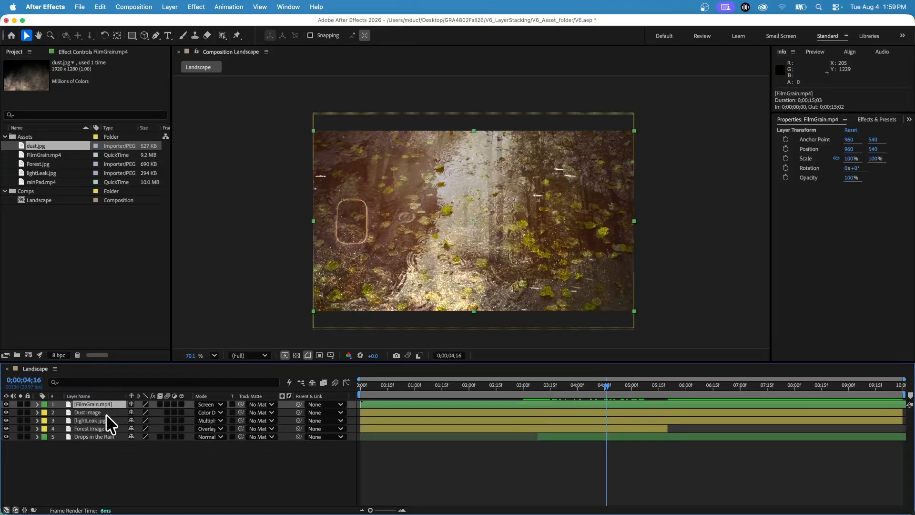
{"action": "left_click", "coordinate": [106, 412]}
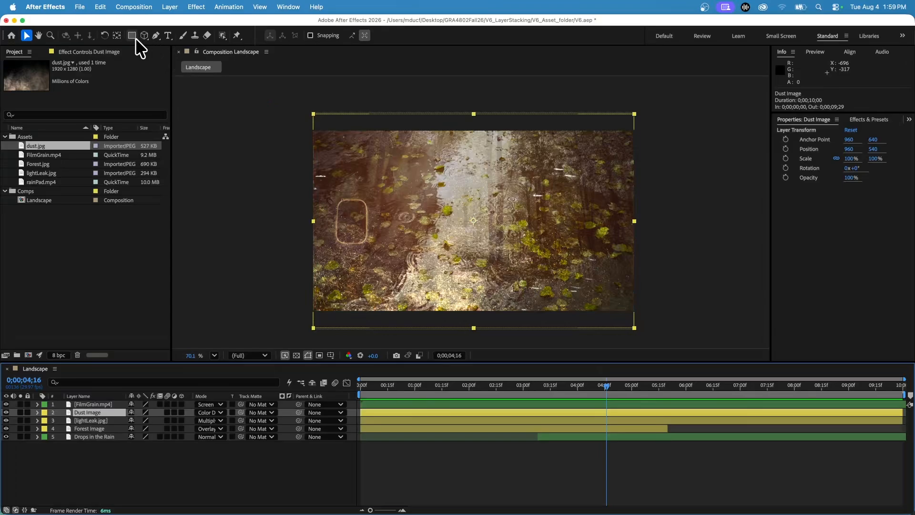
{"action": "left_click", "coordinate": [242, 222]}
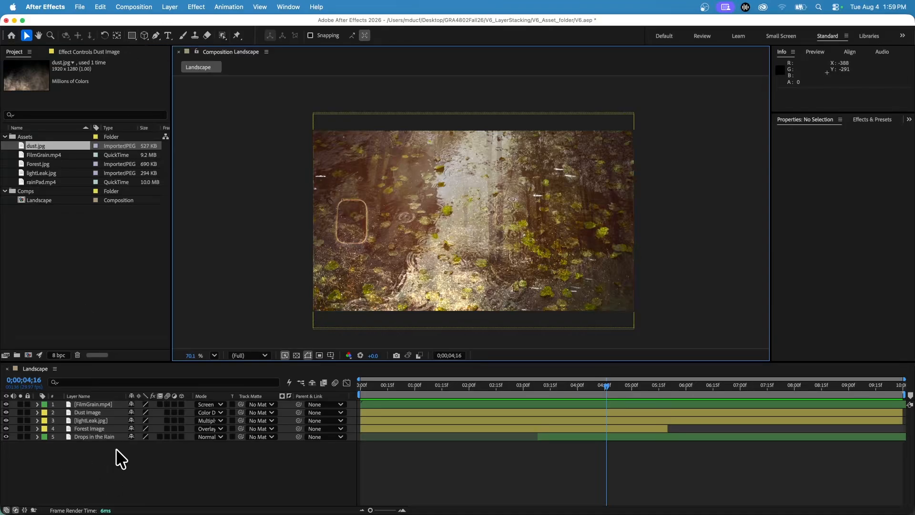
{"action": "left_click", "coordinate": [70, 475]}
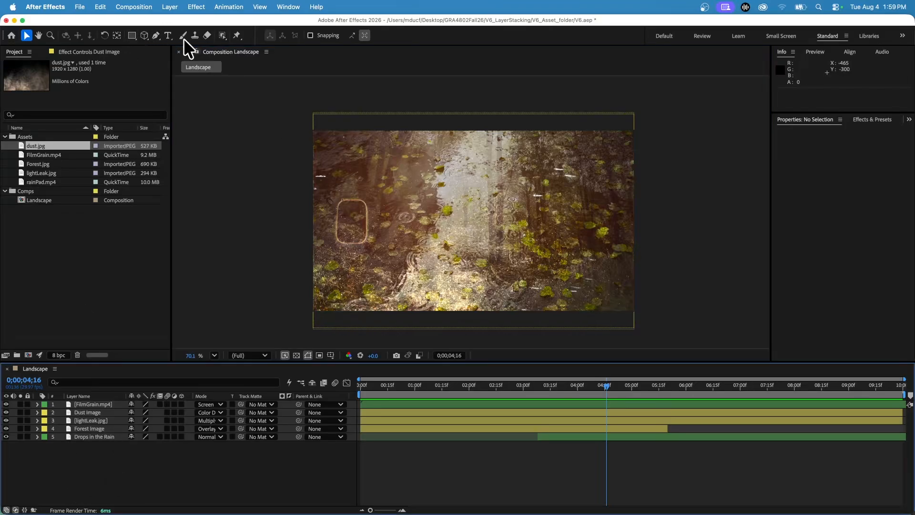
Draw a red rectangle shape about 948 by 661 px over the middle of the Landscape composition
{"action": "left_click", "coordinate": [131, 36]}
{"action": "left_click", "coordinate": [385, 158]}
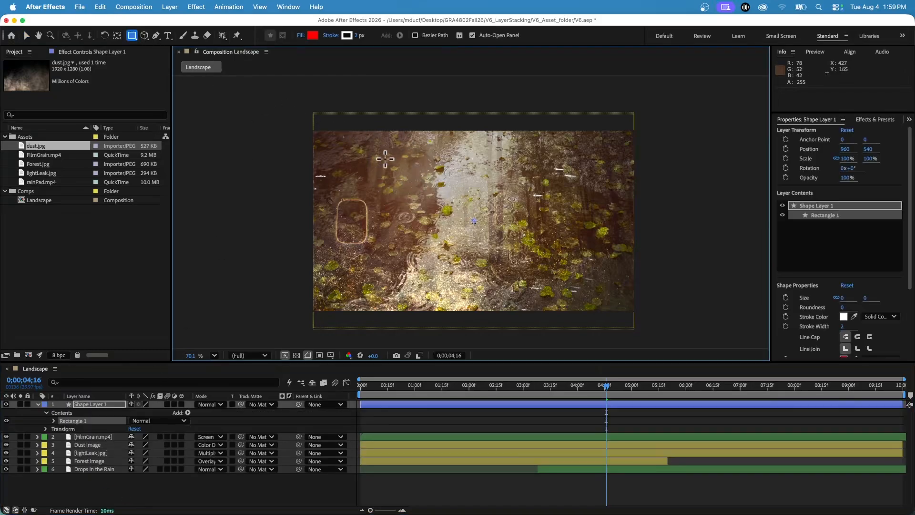
{"action": "left_click_drag", "start_coordinate": [385, 158], "coordinate": [543, 268]}
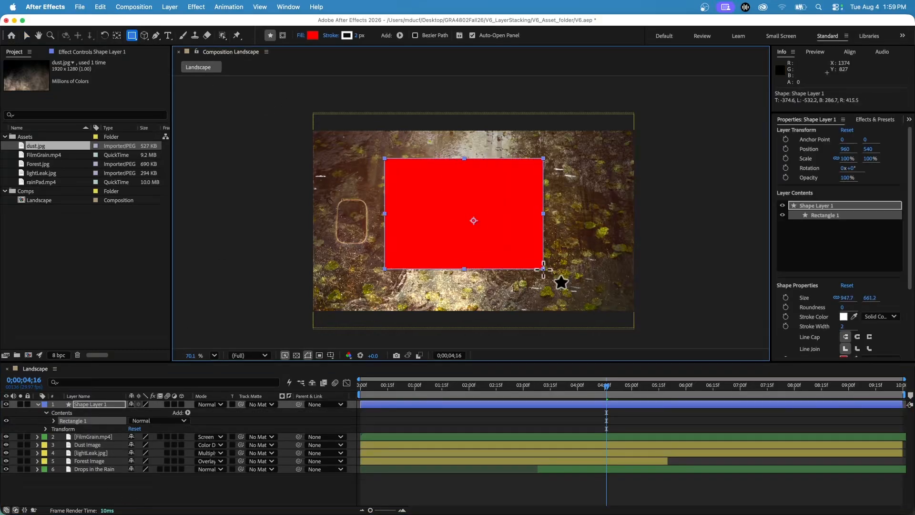
Set the new shape layer's blending mode to Soft Light and scrub to about 0;00;05;16 to see its effect on the footage
{"action": "left_click", "coordinate": [218, 405]}
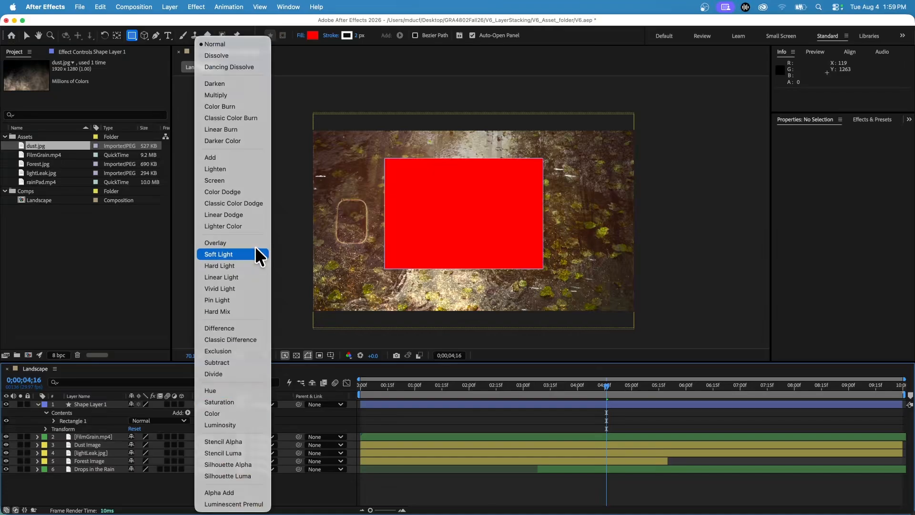
{"action": "left_click", "coordinate": [258, 254]}
{"action": "left_click_drag", "start_coordinate": [604, 387], "coordinate": [661, 386]}
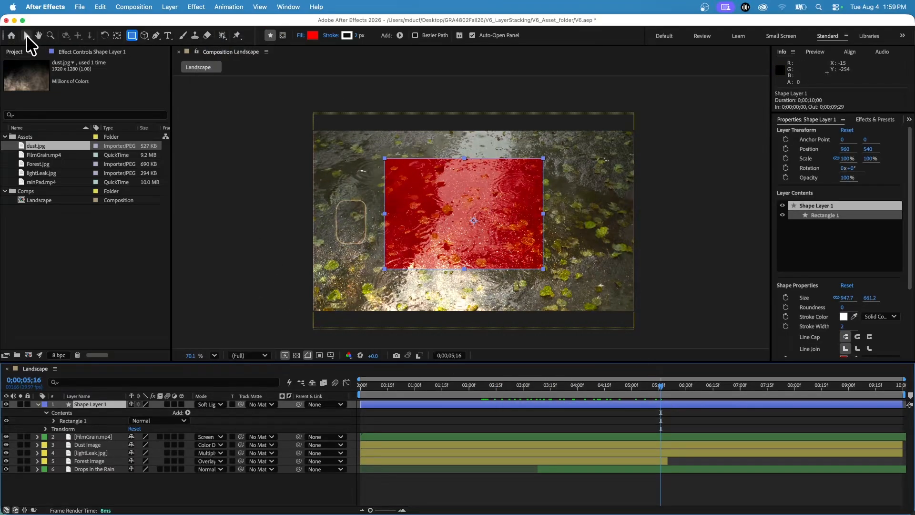
Move the red rectangle to the footage's upper-left, scale it to about 199 by 332%, and preview the blend up to about 0;00;05;07
{"action": "left_click", "coordinate": [27, 35]}
{"action": "left_click_drag", "start_coordinate": [441, 251], "coordinate": [321, 197]}
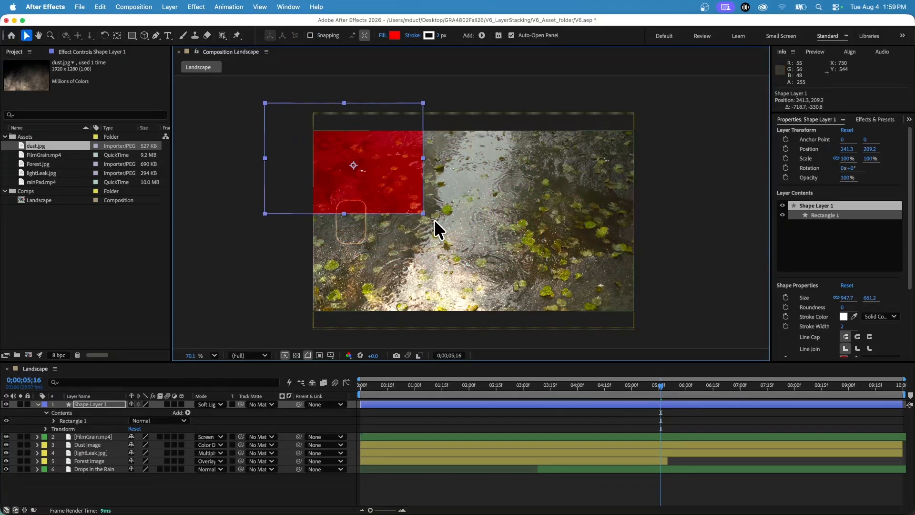
{"action": "left_click_drag", "start_coordinate": [423, 213], "coordinate": [491, 324]}
{"action": "left_click_drag", "start_coordinate": [589, 387], "coordinate": [635, 410]}
Turn the red rectangle into a full-width band along the footage's upper edge, scaled to about 207 by 344%, and briefly solo its layer
{"action": "left_click", "coordinate": [460, 273]}
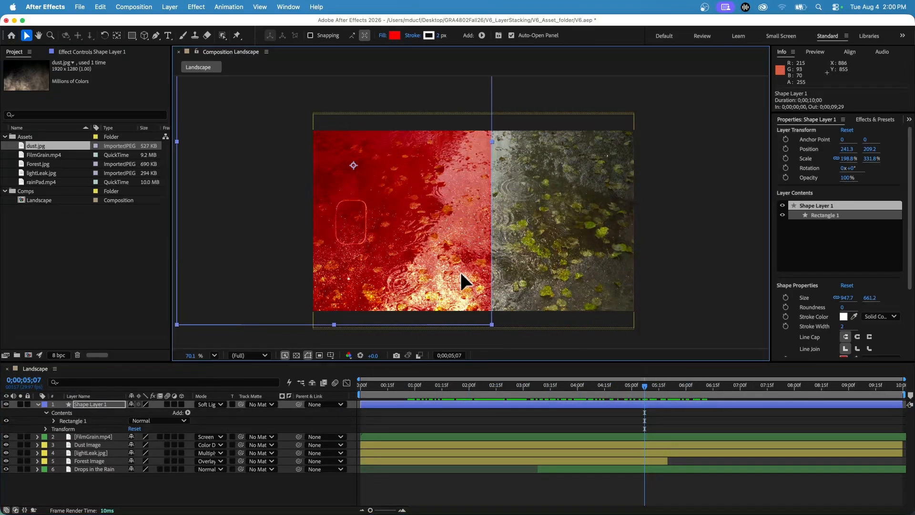
{"action": "left_click_drag", "start_coordinate": [461, 273], "coordinate": [599, 111]}
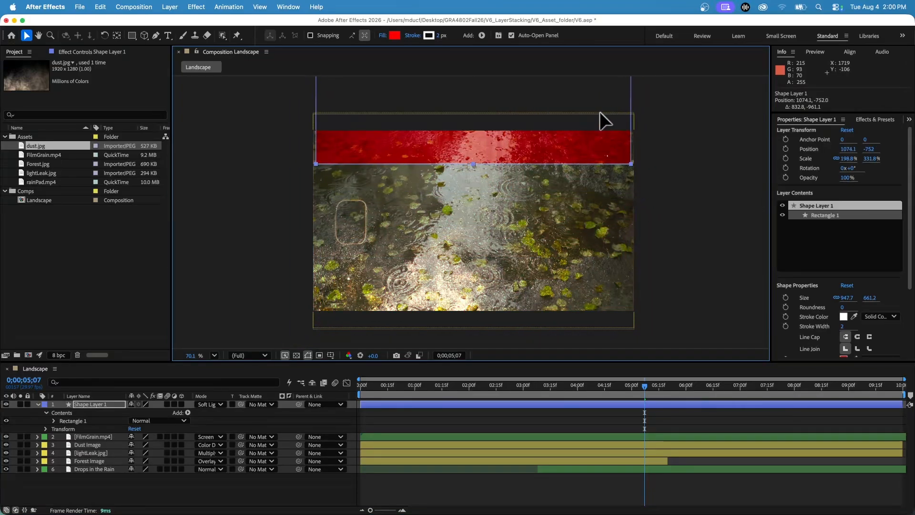
{"action": "left_click_drag", "start_coordinate": [630, 163], "coordinate": [635, 169]}
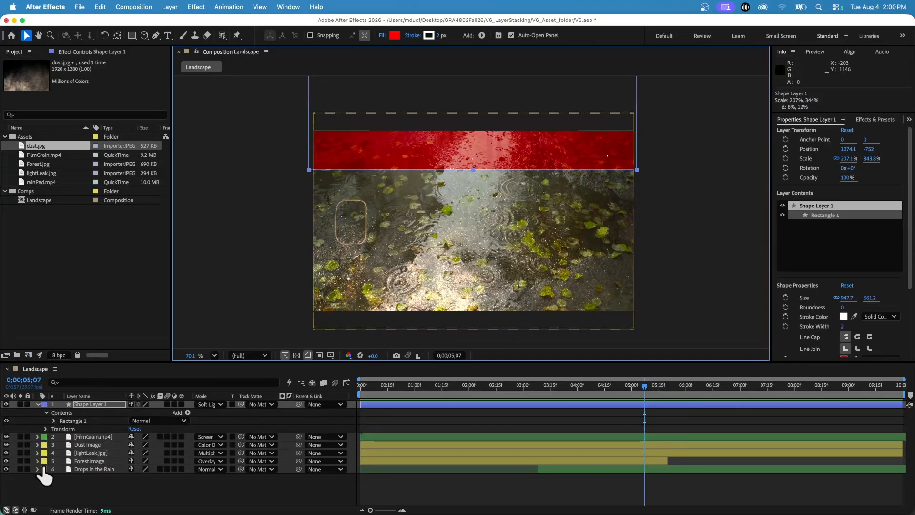
{"action": "left_click", "coordinate": [20, 404]}
{"action": "left_click", "coordinate": [19, 404]}
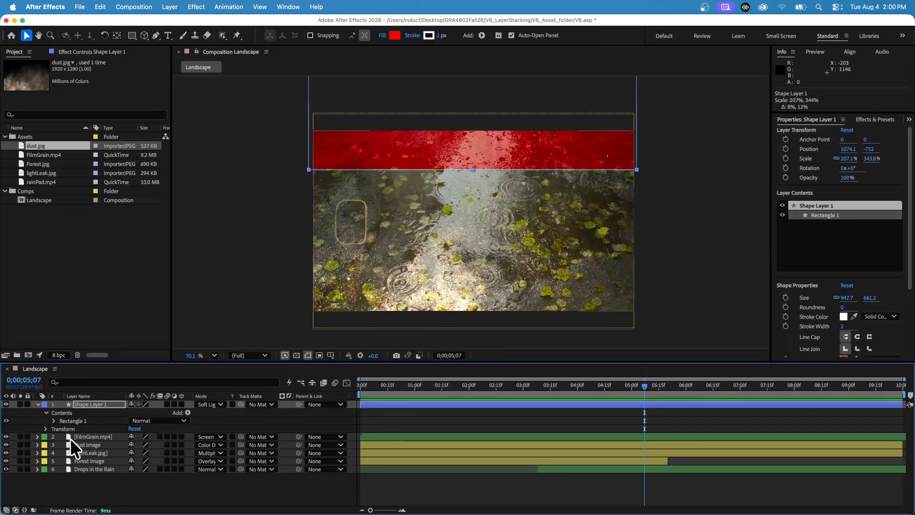